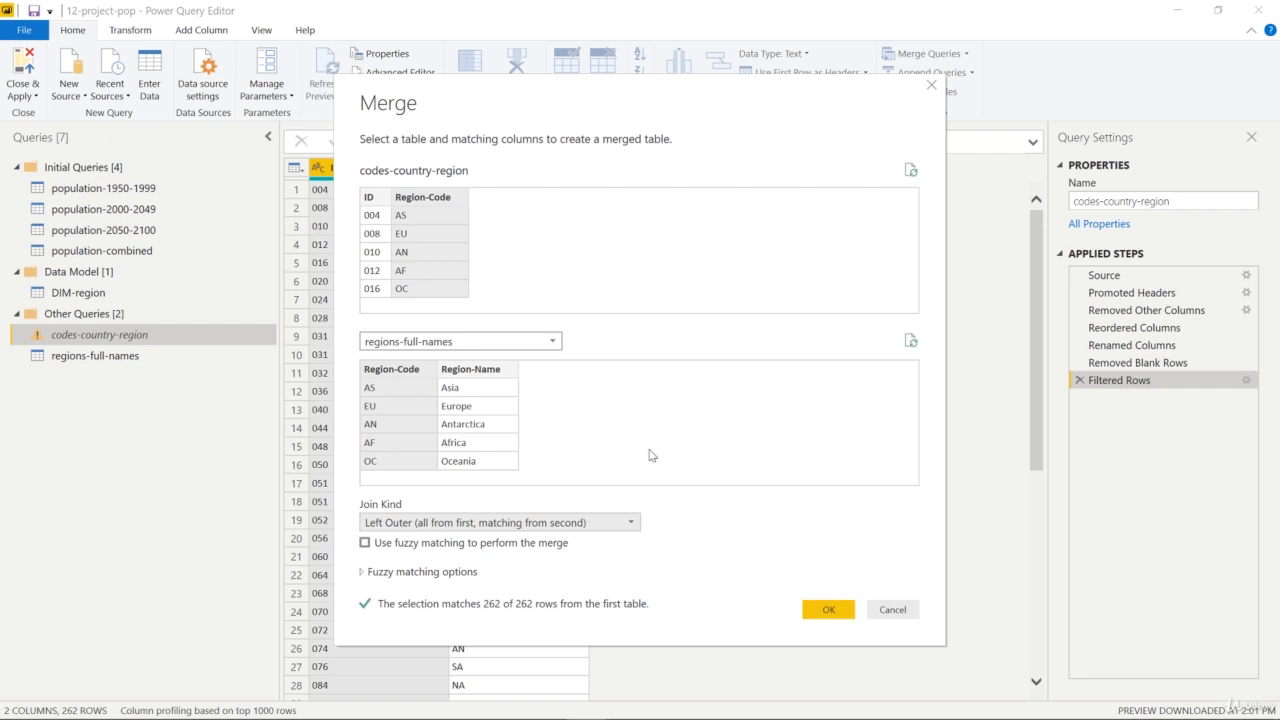
Try the Right Outer, Full Outer, Inner and Left Anti join kinds for merging codes-country-region with regions-full-names
{"action": "left_click", "coordinate": [631, 522]}
{"action": "left_click", "coordinate": [547, 559]}
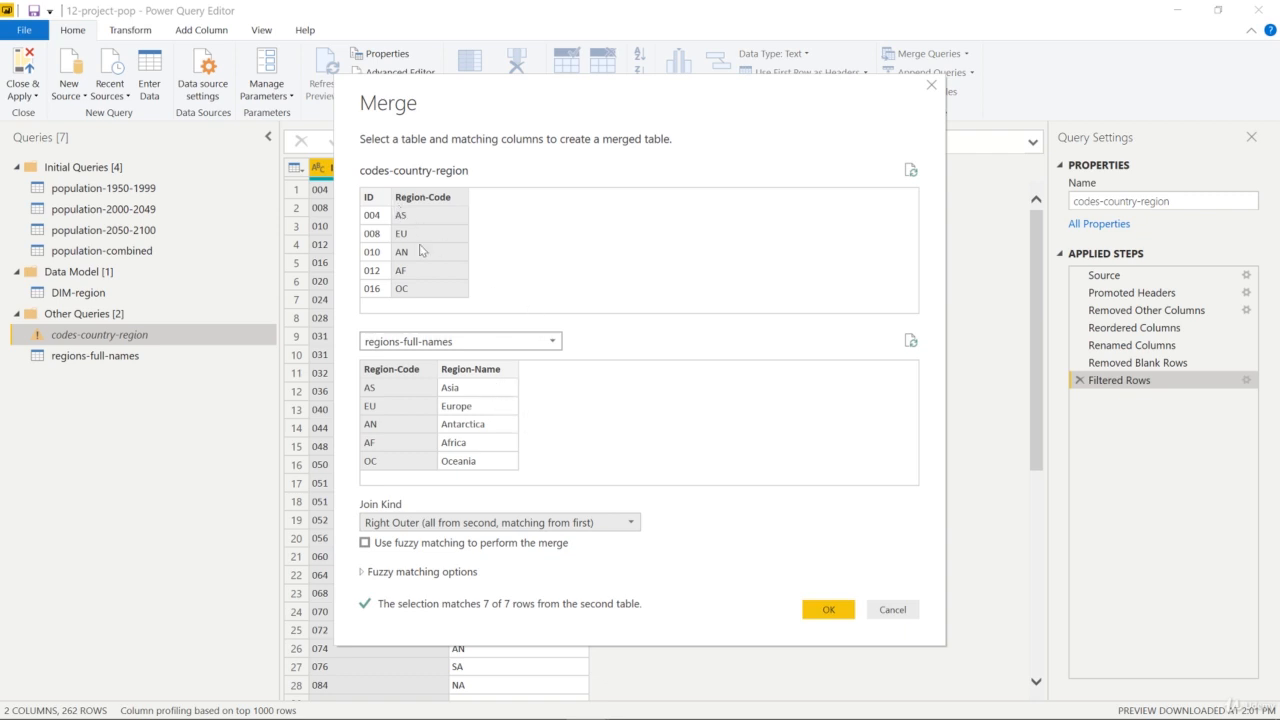
{"action": "left_click", "coordinate": [463, 531]}
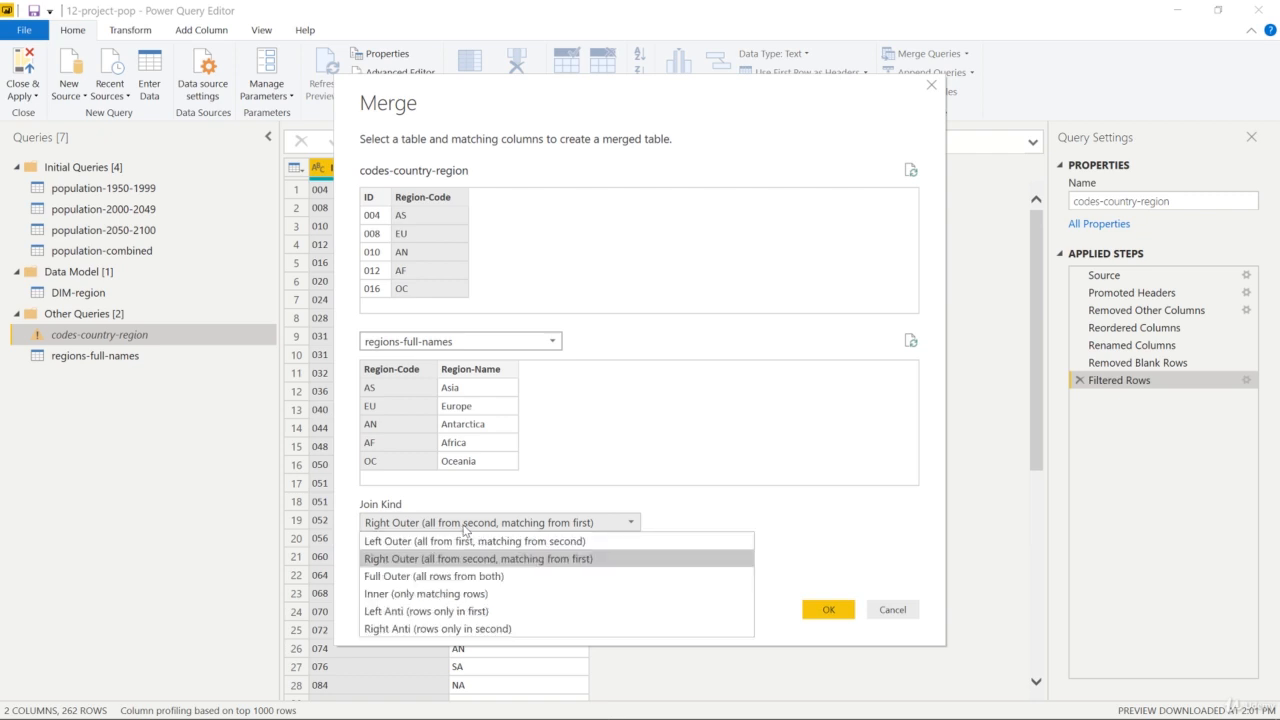
{"action": "left_click", "coordinate": [463, 577]}
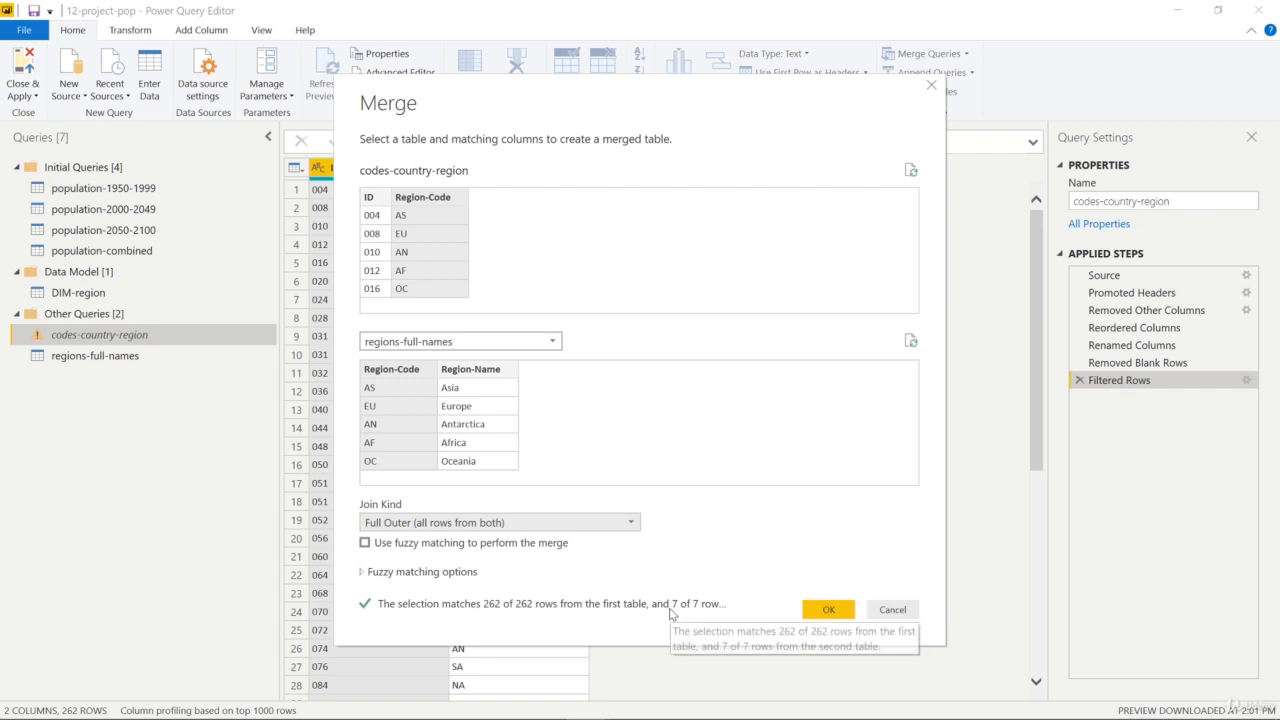
{"action": "left_click", "coordinate": [540, 536]}
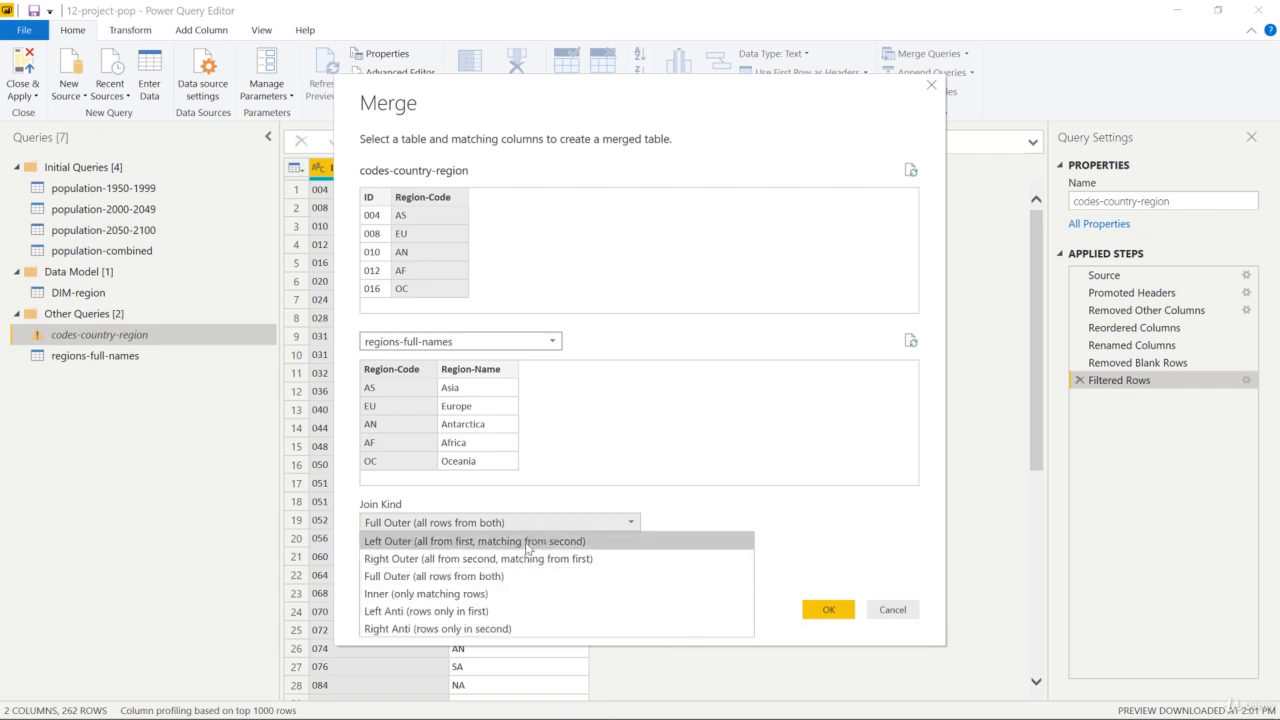
{"action": "left_click", "coordinate": [475, 593]}
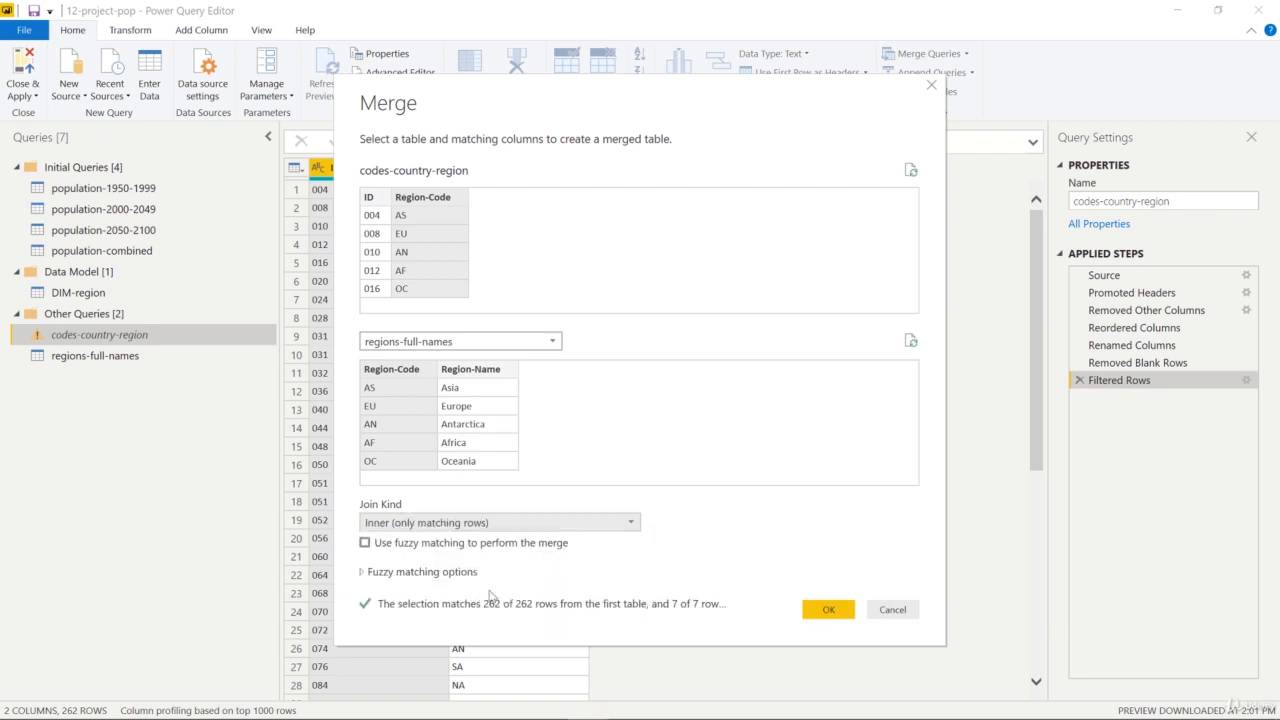
{"action": "left_click", "coordinate": [542, 526]}
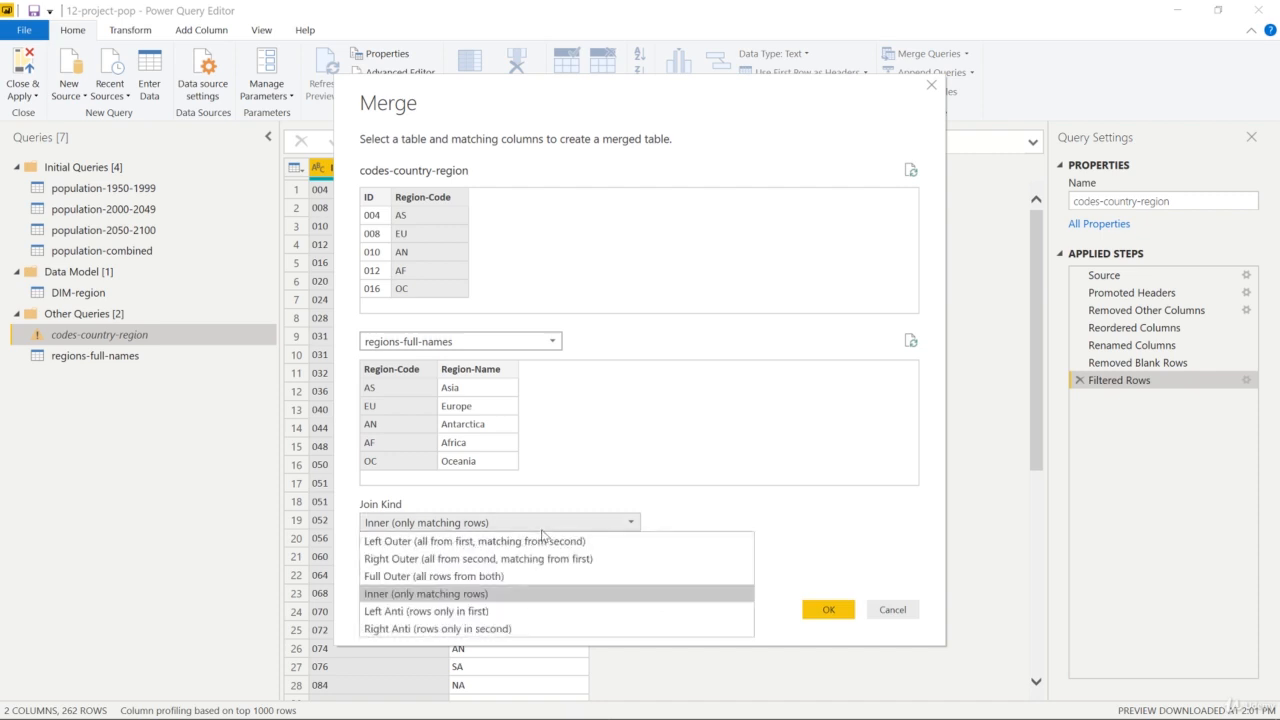
{"action": "left_click", "coordinate": [475, 612]}
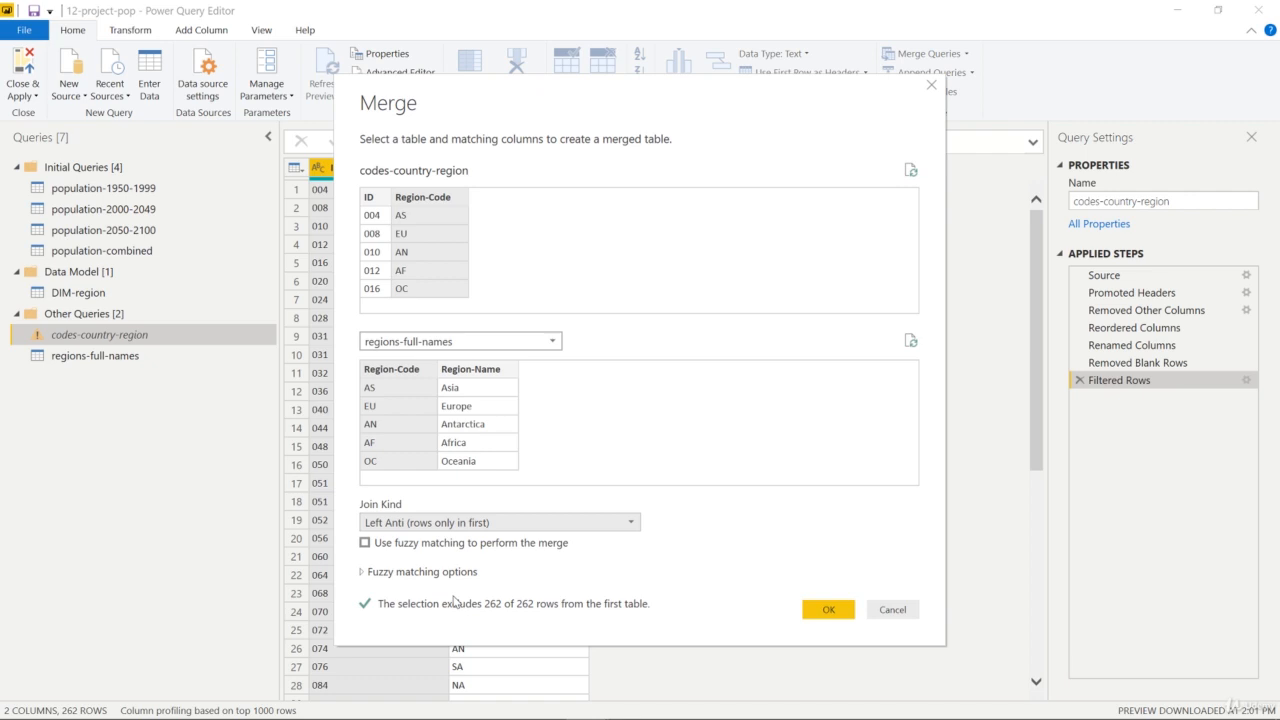
Merge codes-country-region with regions-full-names on Region-Code using the Inner (only matching rows) join kind
{"action": "left_click", "coordinate": [513, 522]}
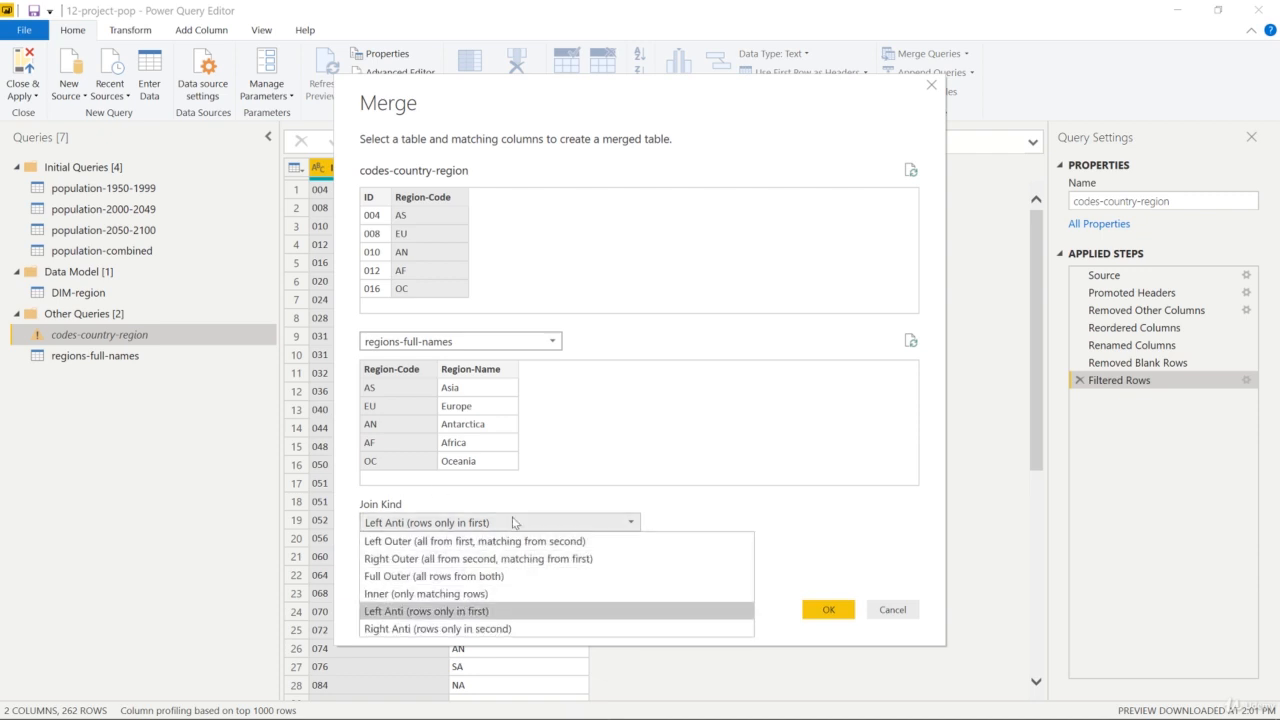
{"action": "left_click", "coordinate": [490, 593]}
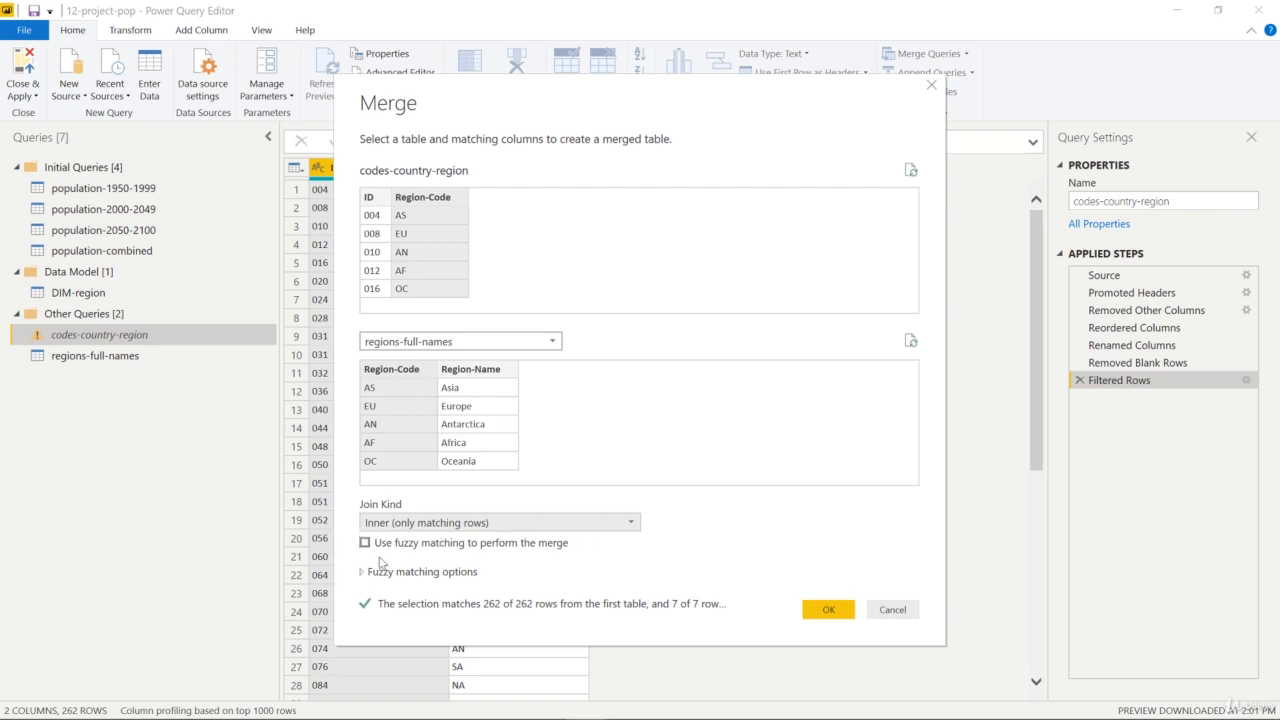
{"action": "left_click", "coordinate": [809, 609]}
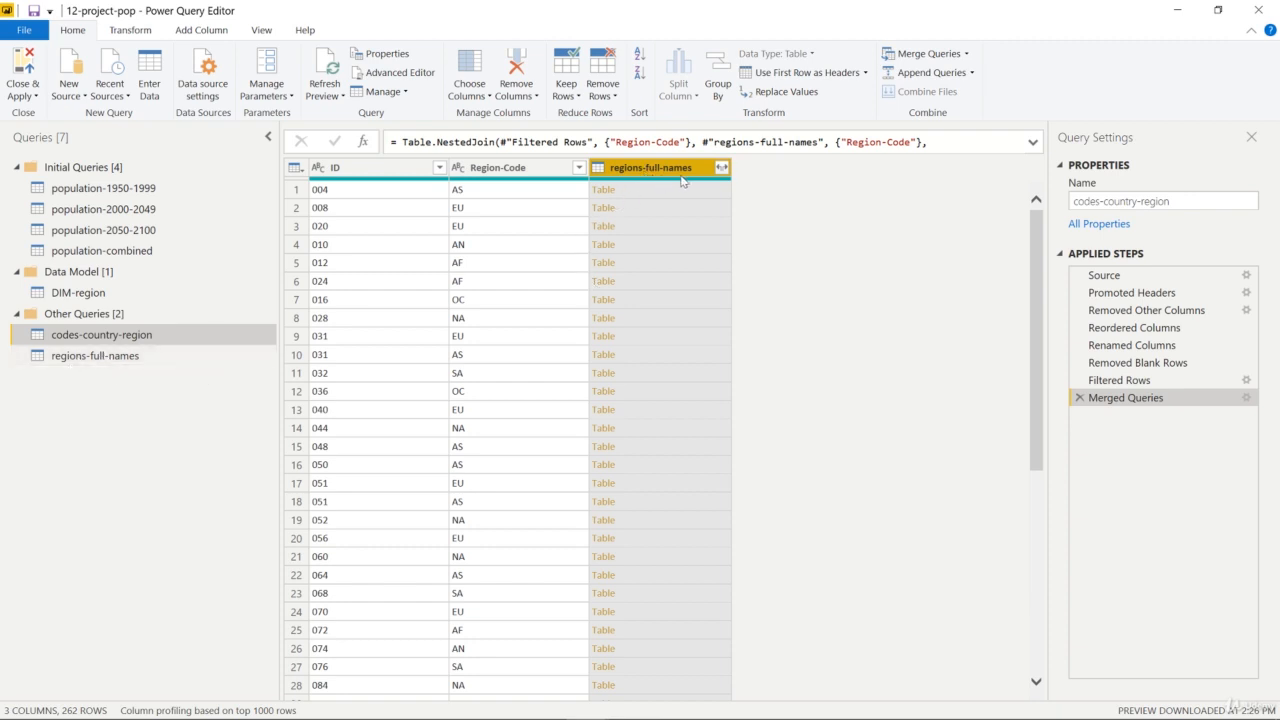
Expand the merged regions-full-names column to only Region-Name, without the original column name as prefix
{"action": "left_click", "coordinate": [721, 168]}
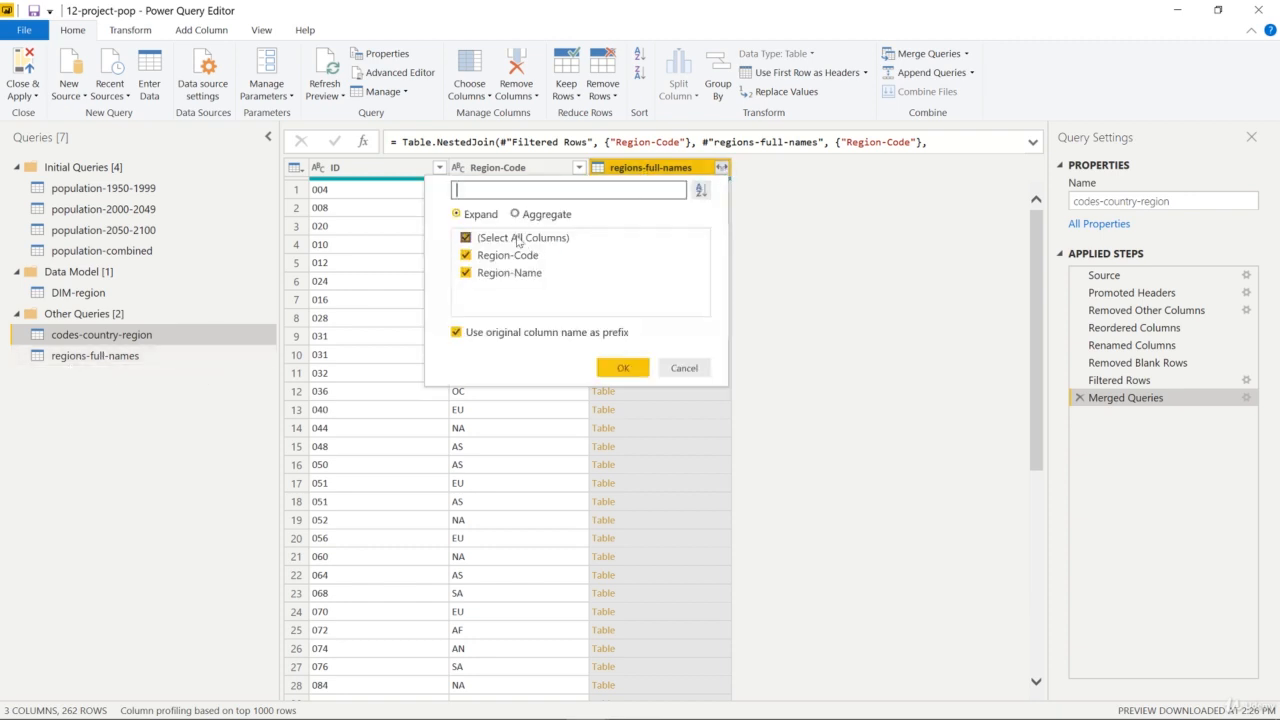
{"action": "left_click", "coordinate": [463, 238]}
{"action": "left_click", "coordinate": [465, 273]}
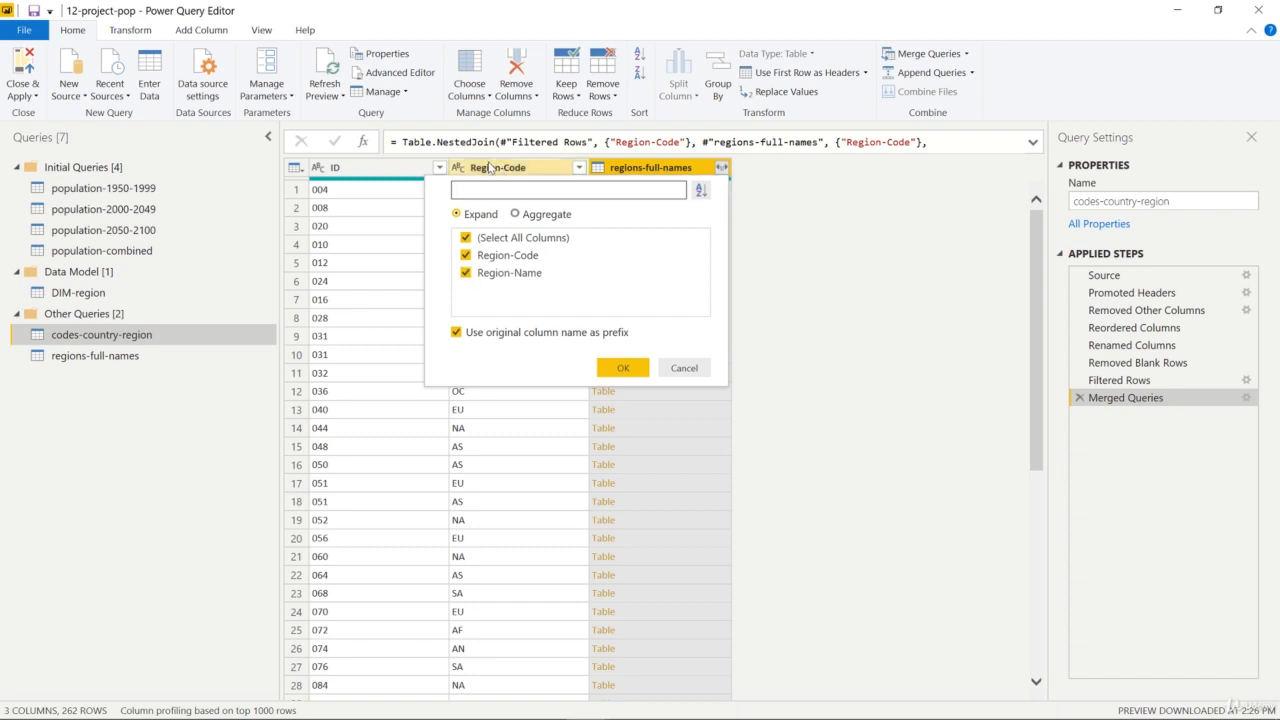
{"action": "left_click", "coordinate": [466, 256]}
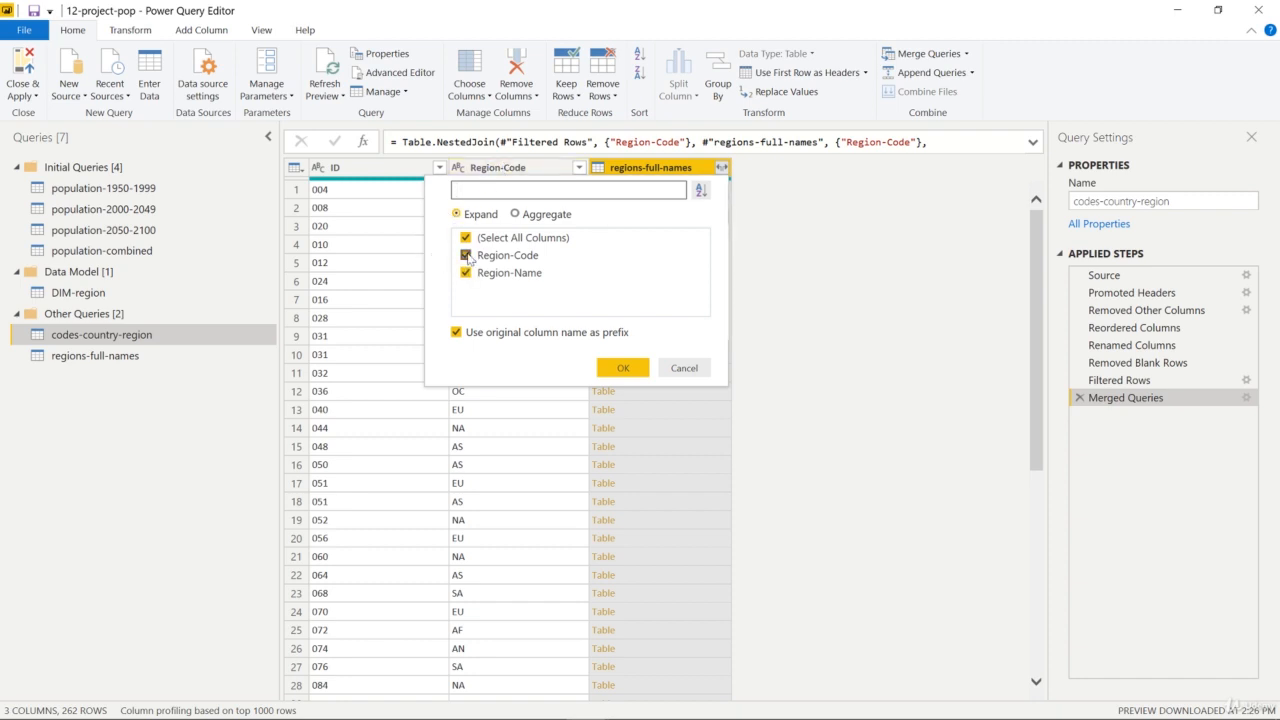
{"action": "left_click", "coordinate": [607, 336]}
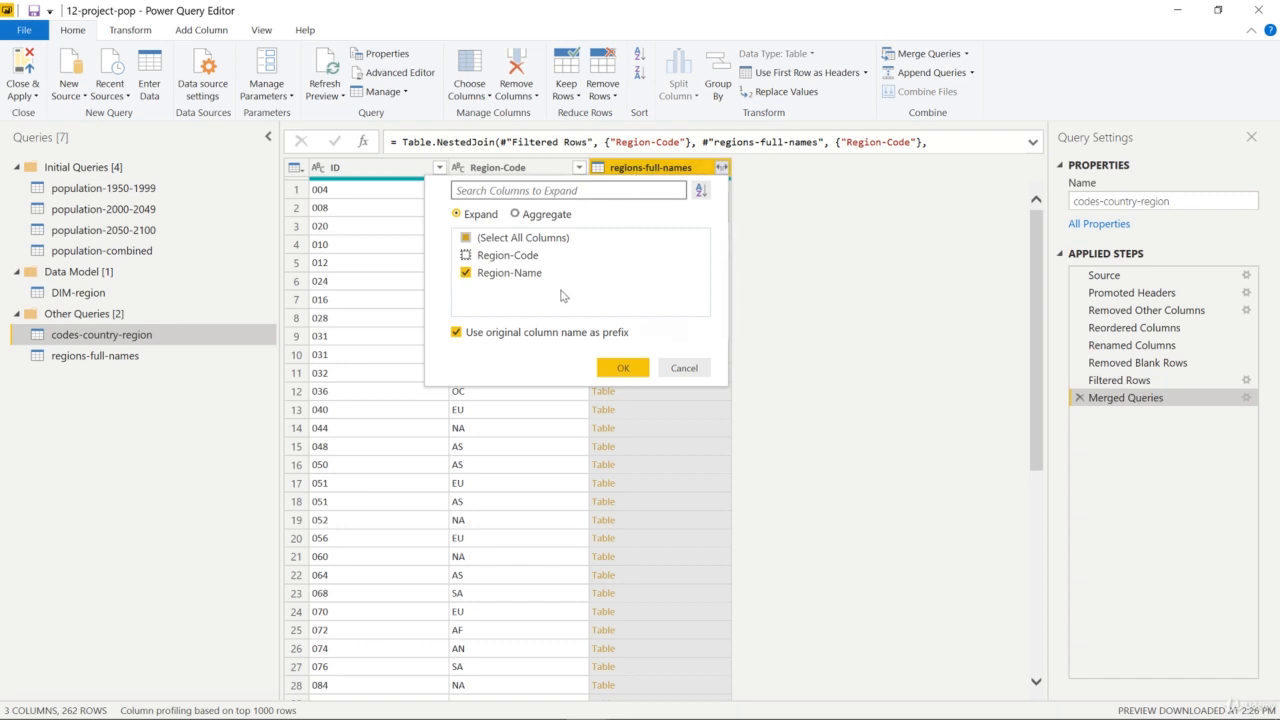
{"action": "left_click", "coordinate": [457, 332]}
{"action": "left_click", "coordinate": [617, 369]}
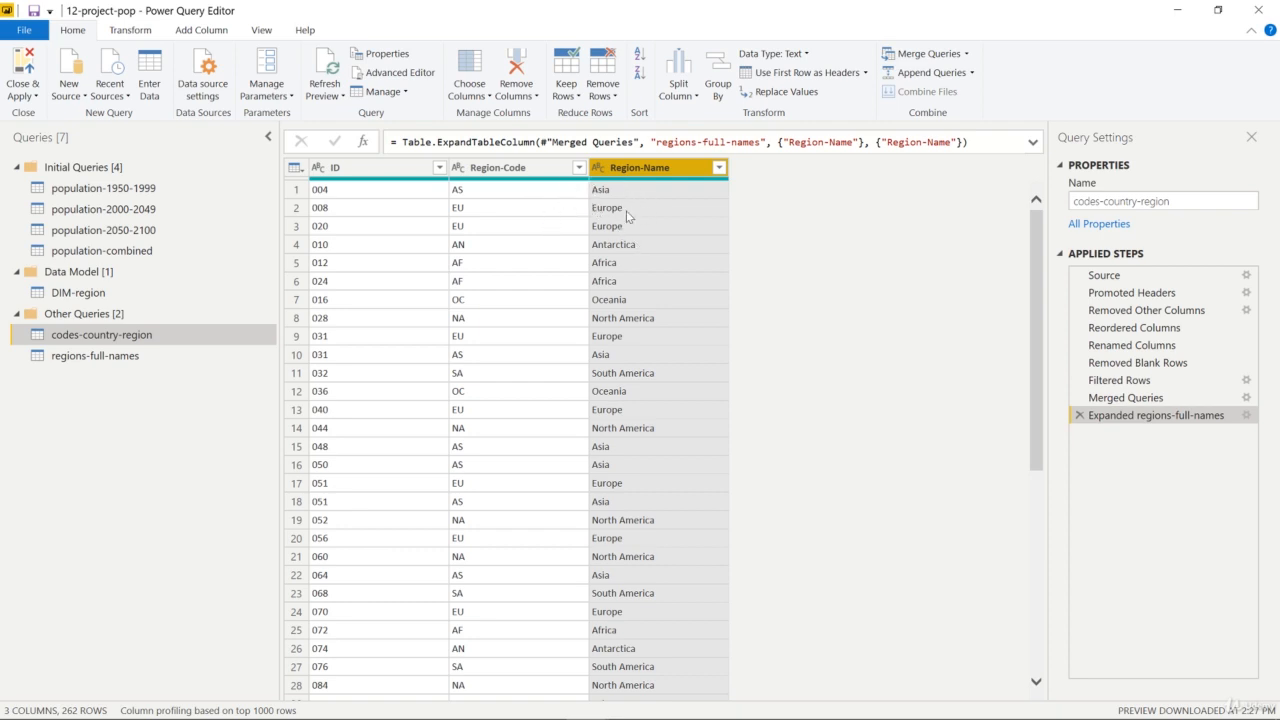
Compare regions-full-names with the merged codes-country-region query, and try to delete the regions-full-names query
{"action": "left_click", "coordinate": [134, 362]}
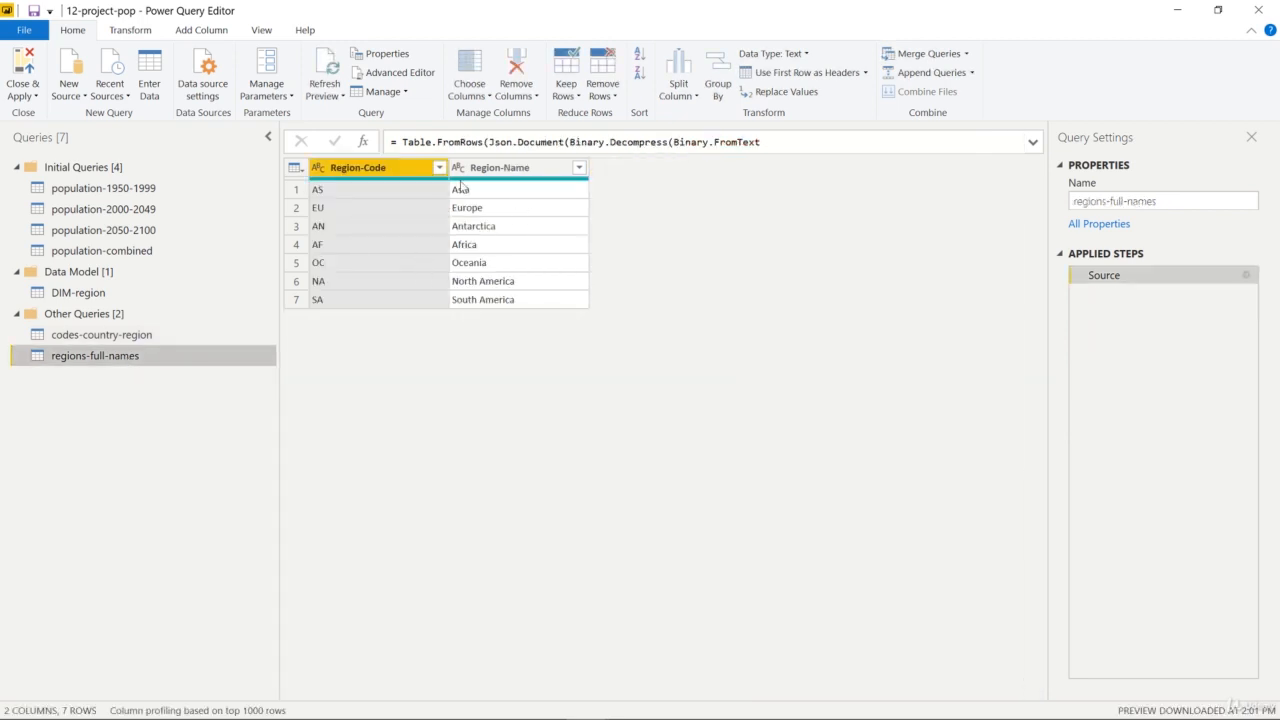
{"action": "left_click", "coordinate": [197, 340]}
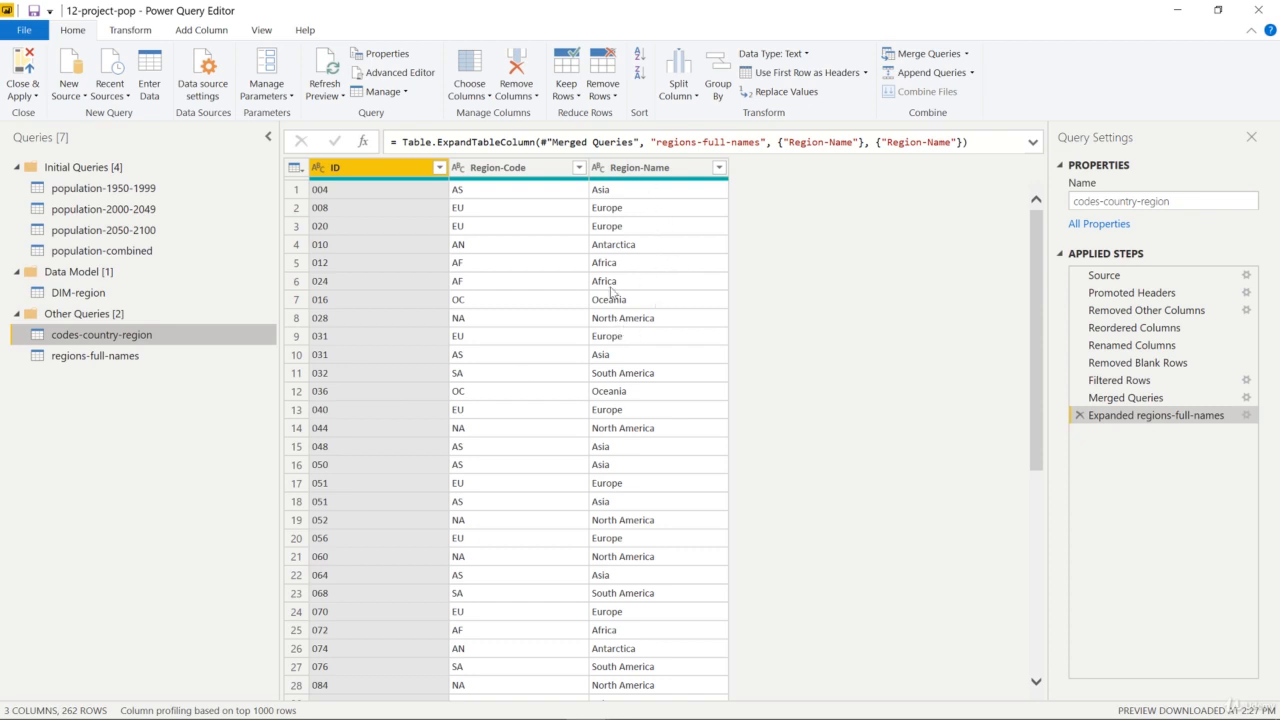
{"action": "left_click", "coordinate": [127, 362]}
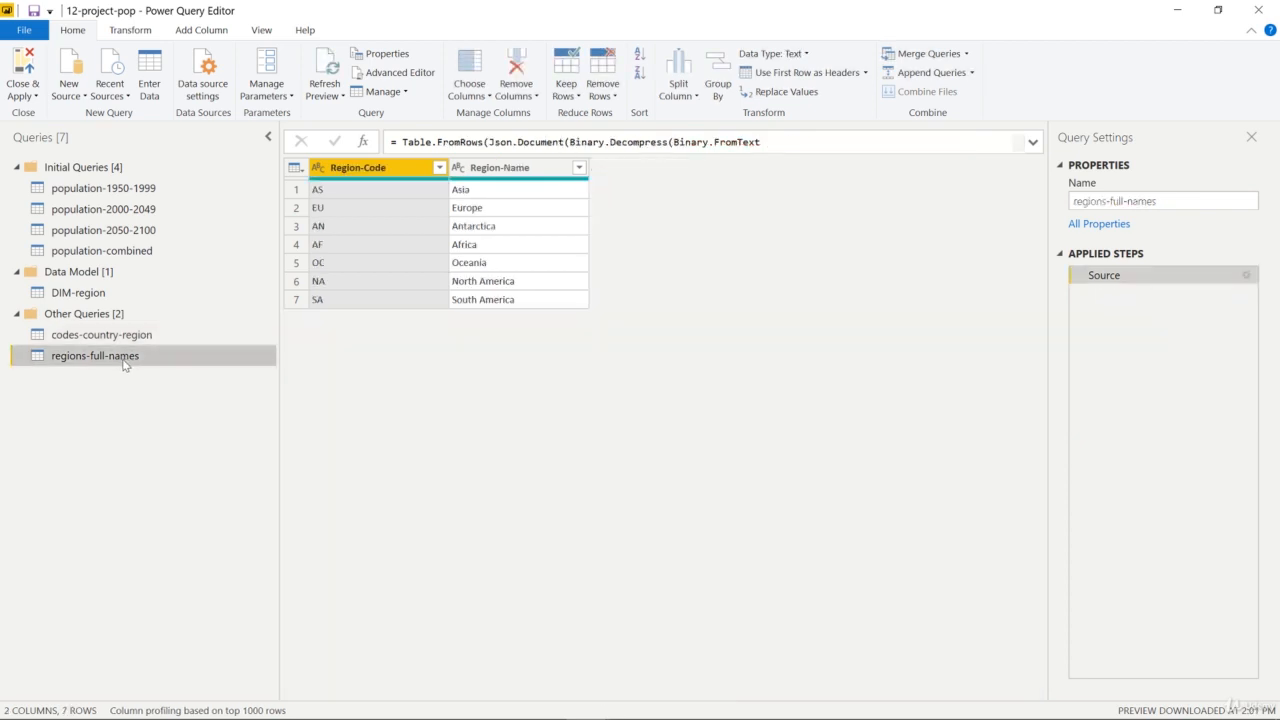
{"action": "right_click", "coordinate": [124, 364]}
{"action": "left_click", "coordinate": [177, 403]}
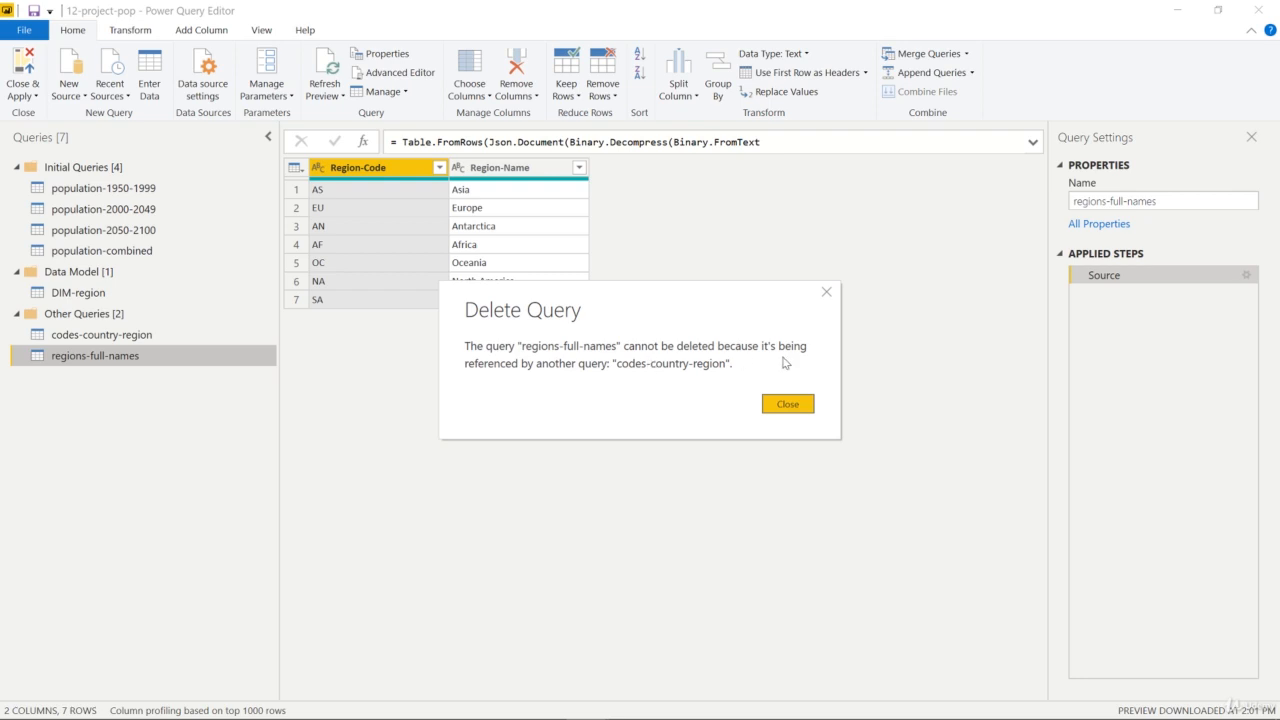
{"action": "left_click", "coordinate": [826, 292]}
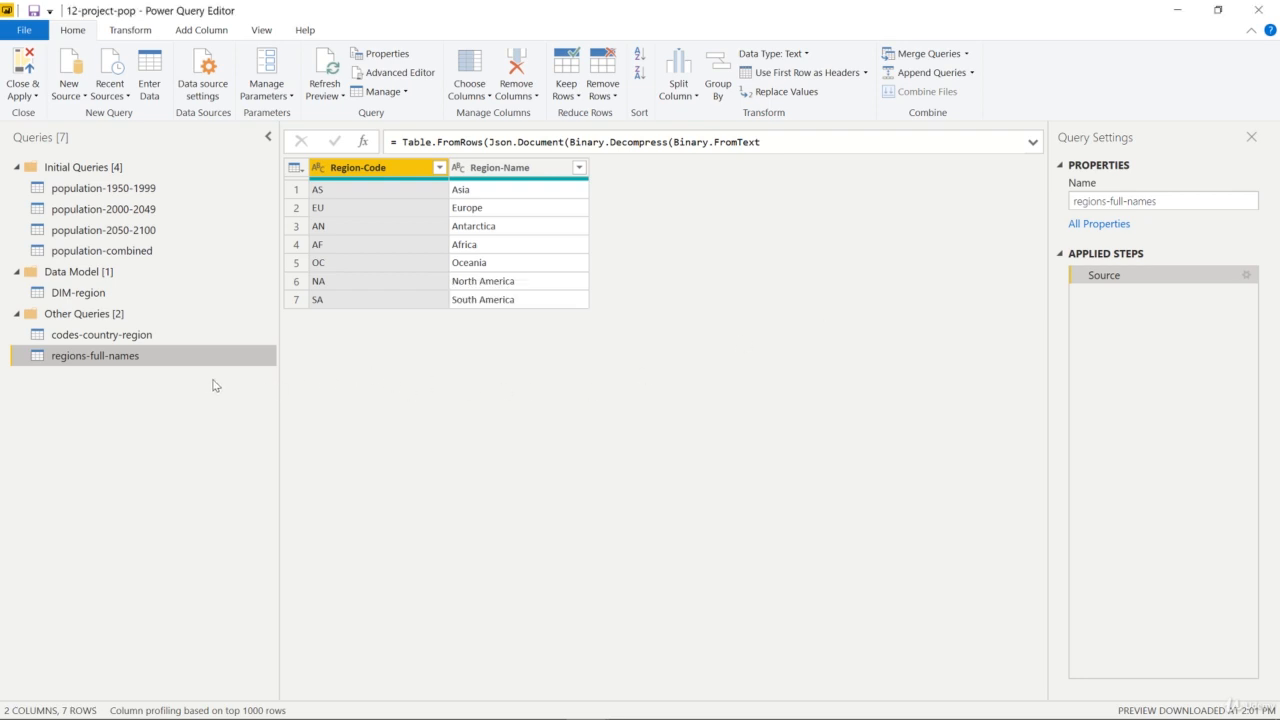
Try to merge DIM-region with codes-country-region by matching Country-ID to ID, and abandon the merge
{"action": "left_click", "coordinate": [150, 340]}
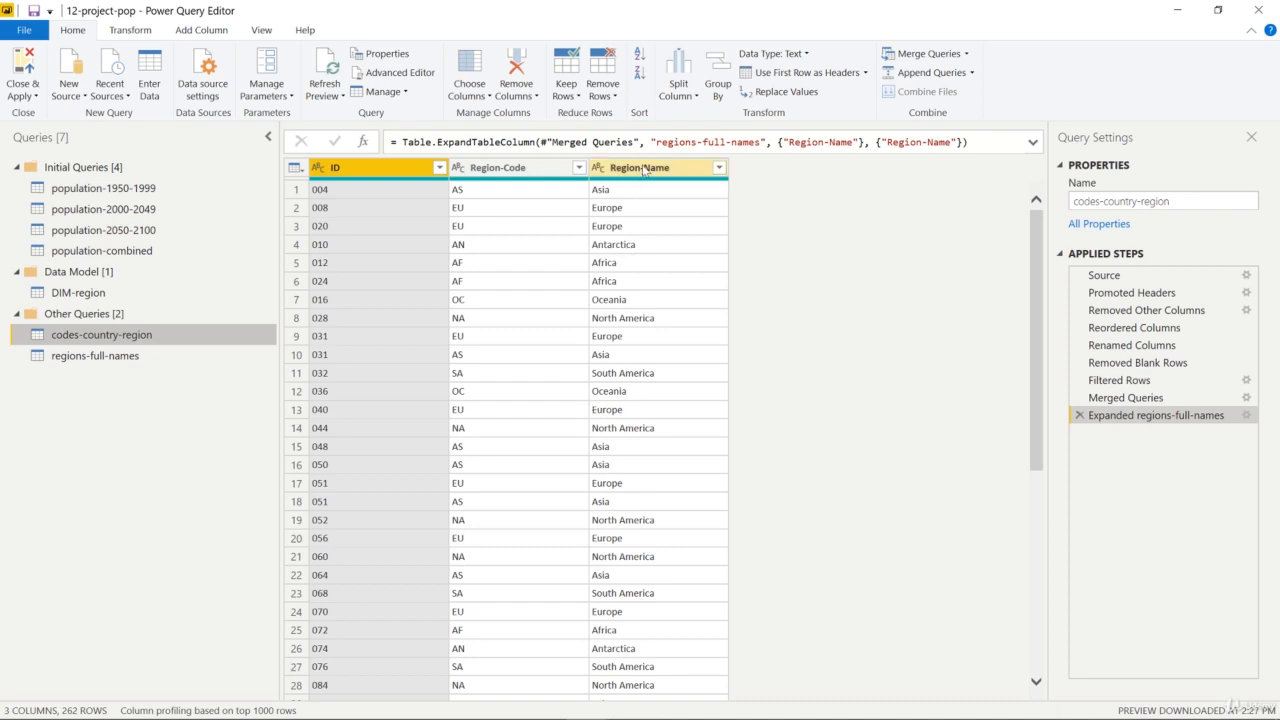
{"action": "left_click", "coordinate": [98, 293]}
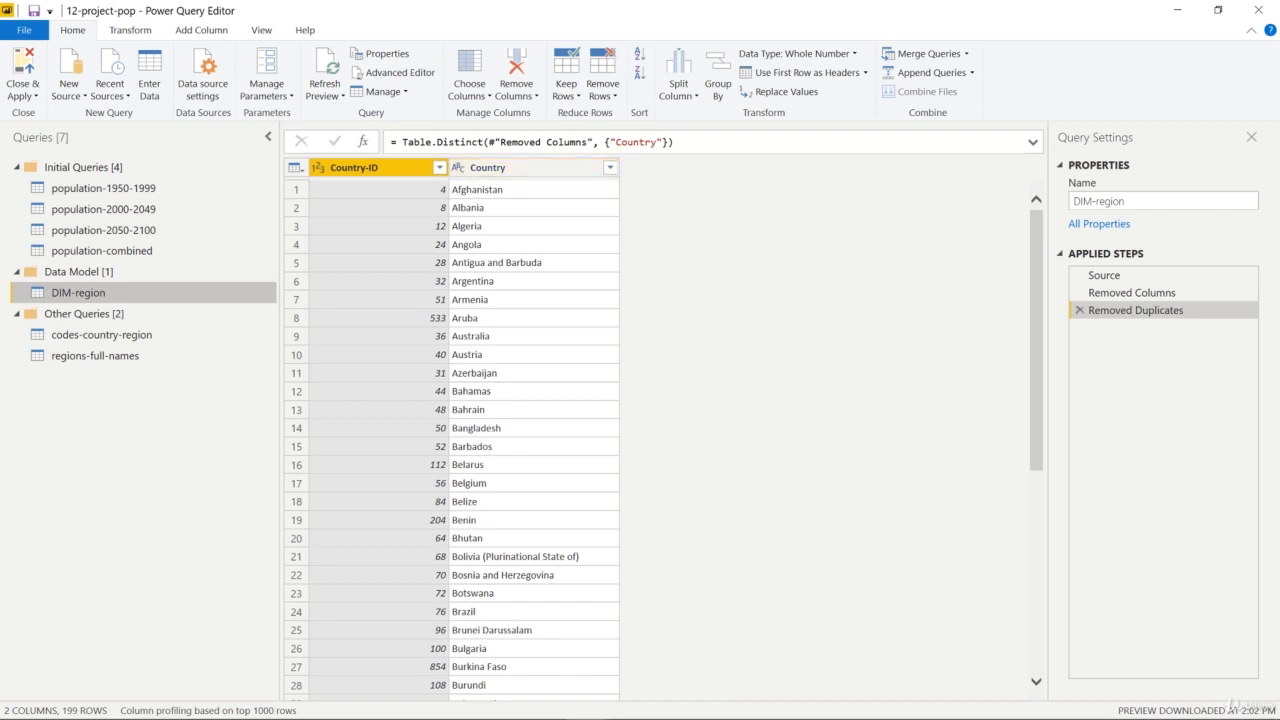
{"action": "left_click", "coordinate": [918, 55]}
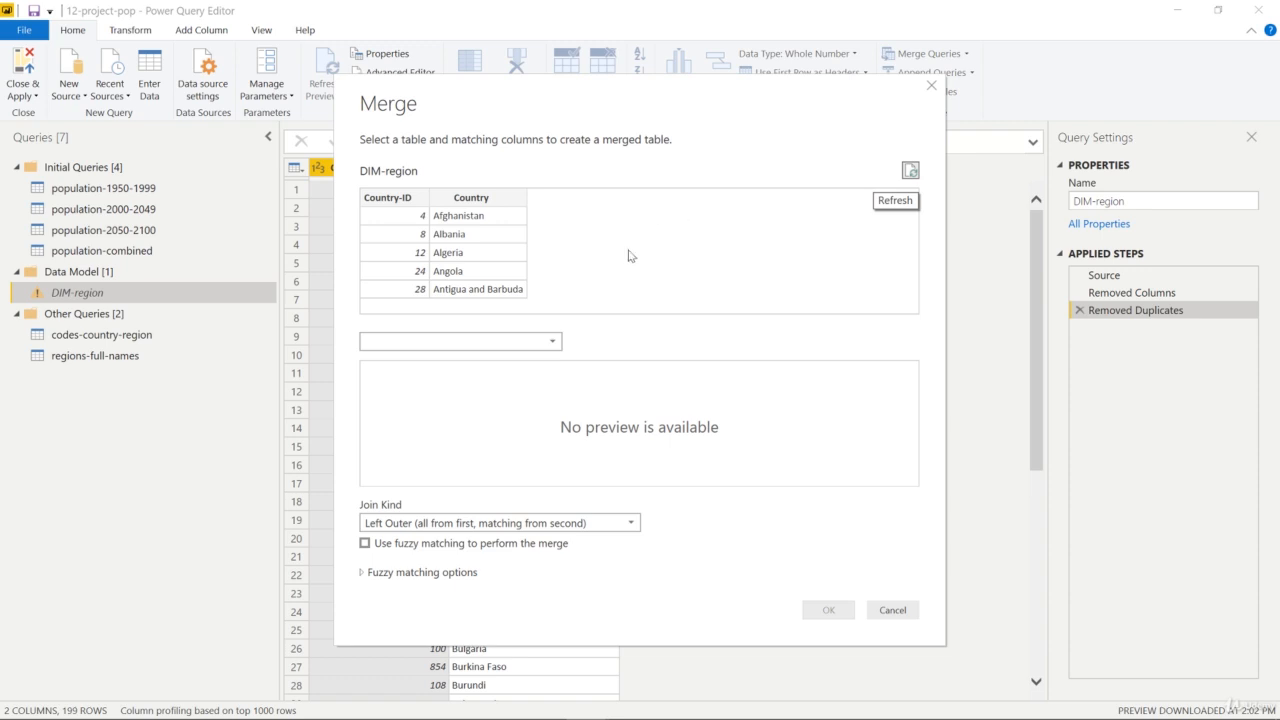
{"action": "left_click", "coordinate": [553, 344]}
{"action": "left_click", "coordinate": [431, 378]}
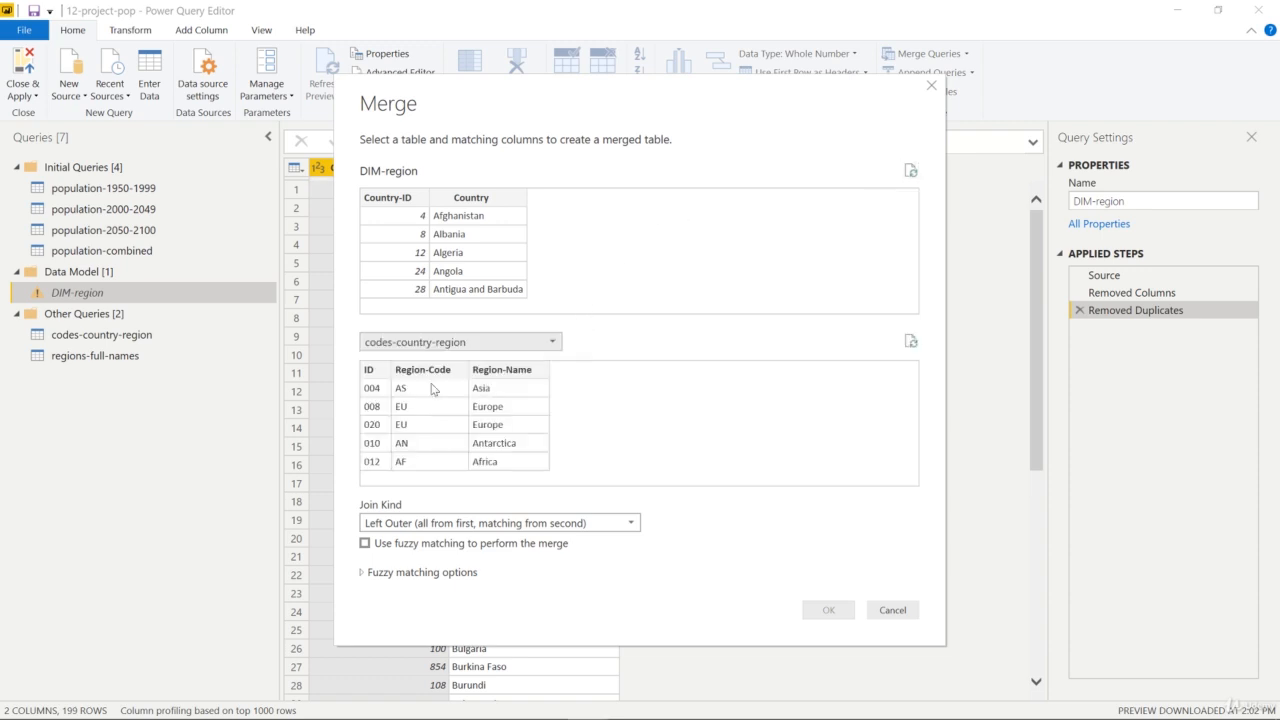
{"action": "left_click", "coordinate": [400, 198]}
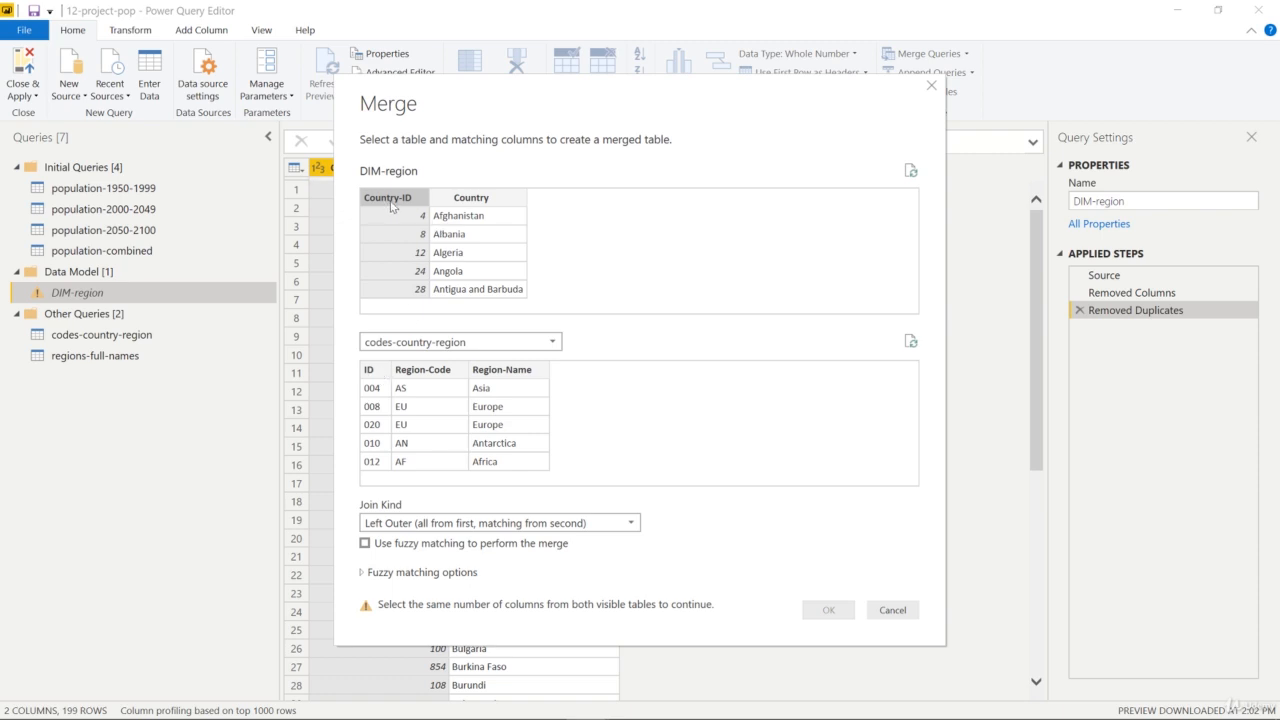
{"action": "left_click", "coordinate": [373, 374]}
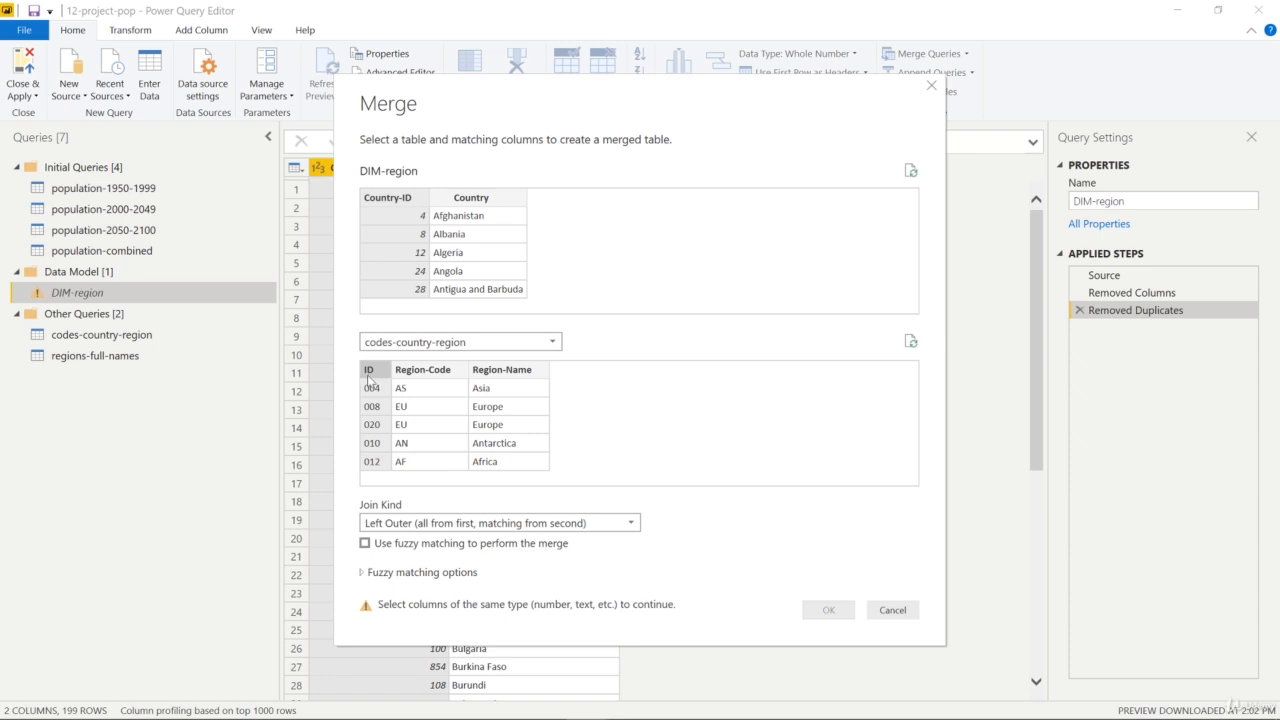
{"action": "left_click", "coordinate": [893, 610]}
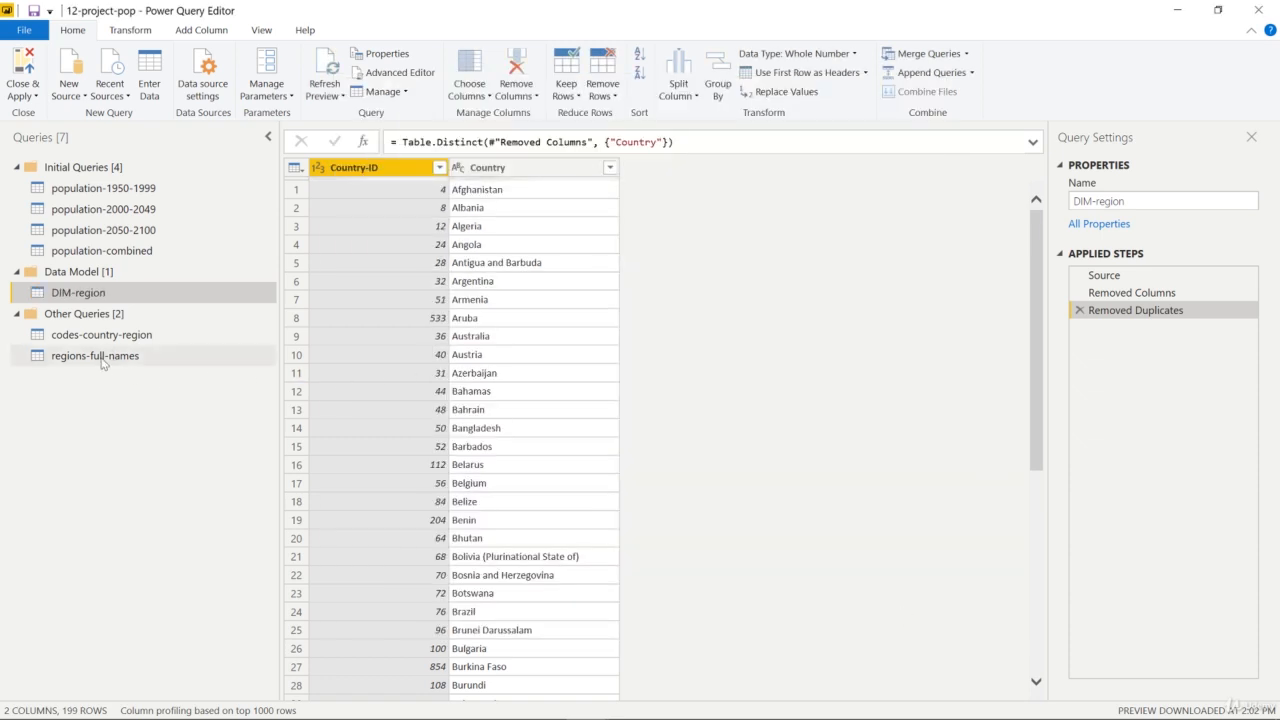
Try converting the ID column of codes-country-region to Whole Number, and remove that type change
{"action": "left_click", "coordinate": [127, 338]}
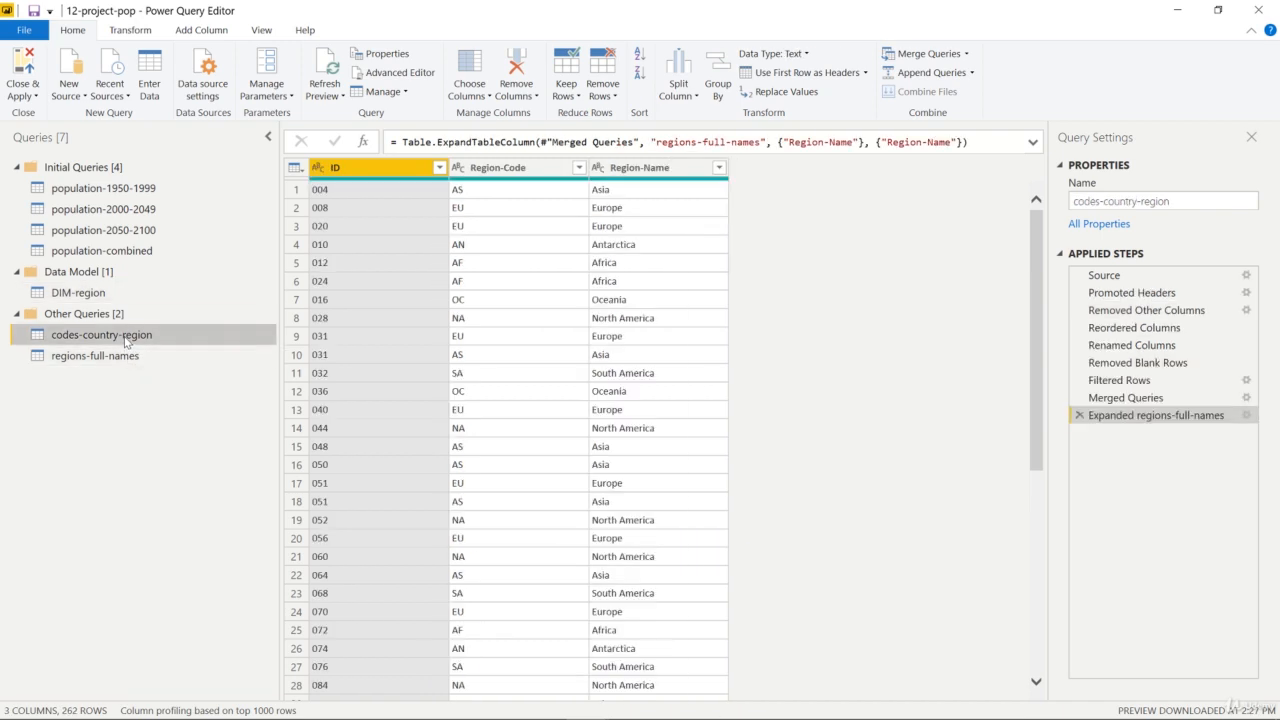
{"action": "left_click", "coordinate": [319, 167]}
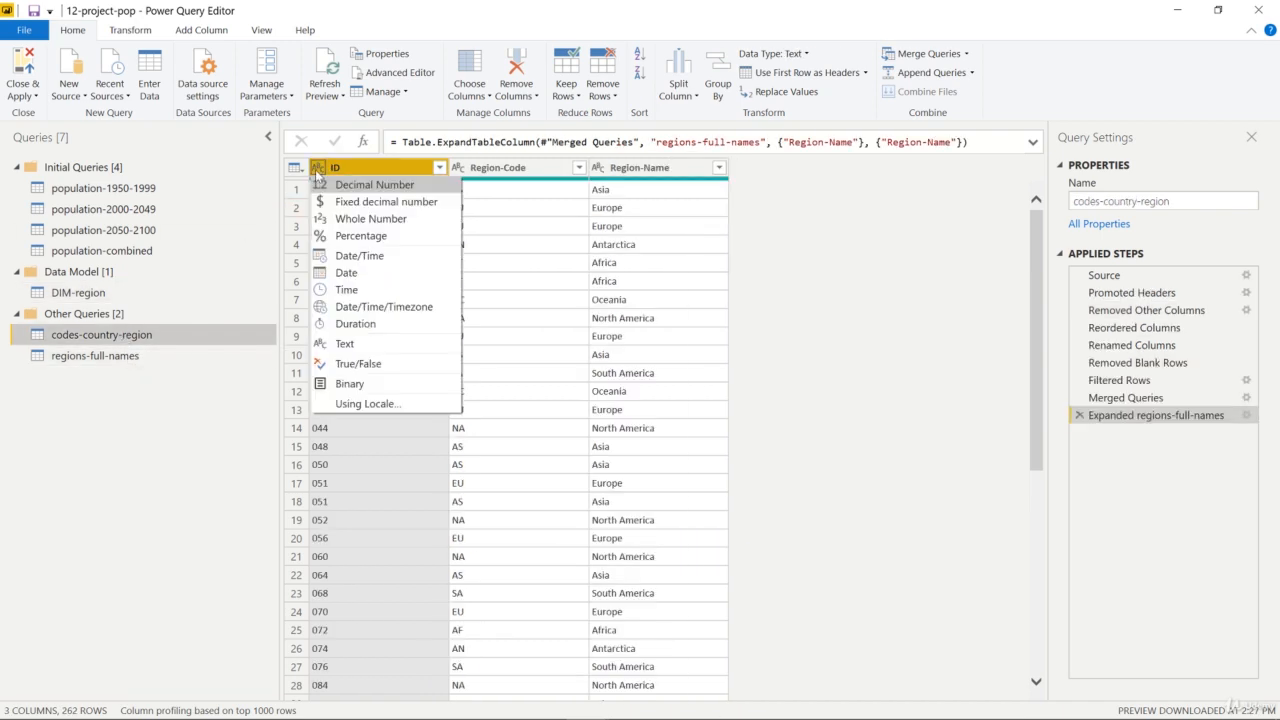
{"action": "left_click", "coordinate": [372, 218]}
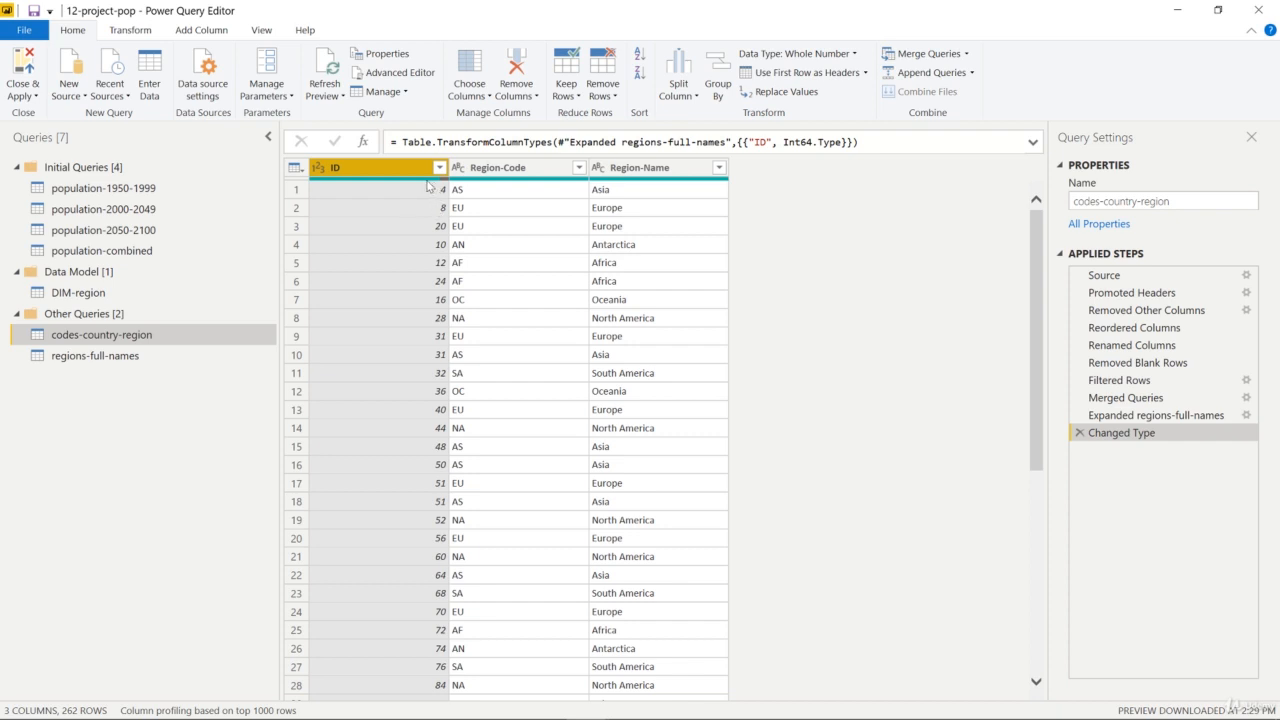
{"action": "mouse_move", "coordinate": [427, 182]}
{"action": "left_click", "coordinate": [1078, 434]}
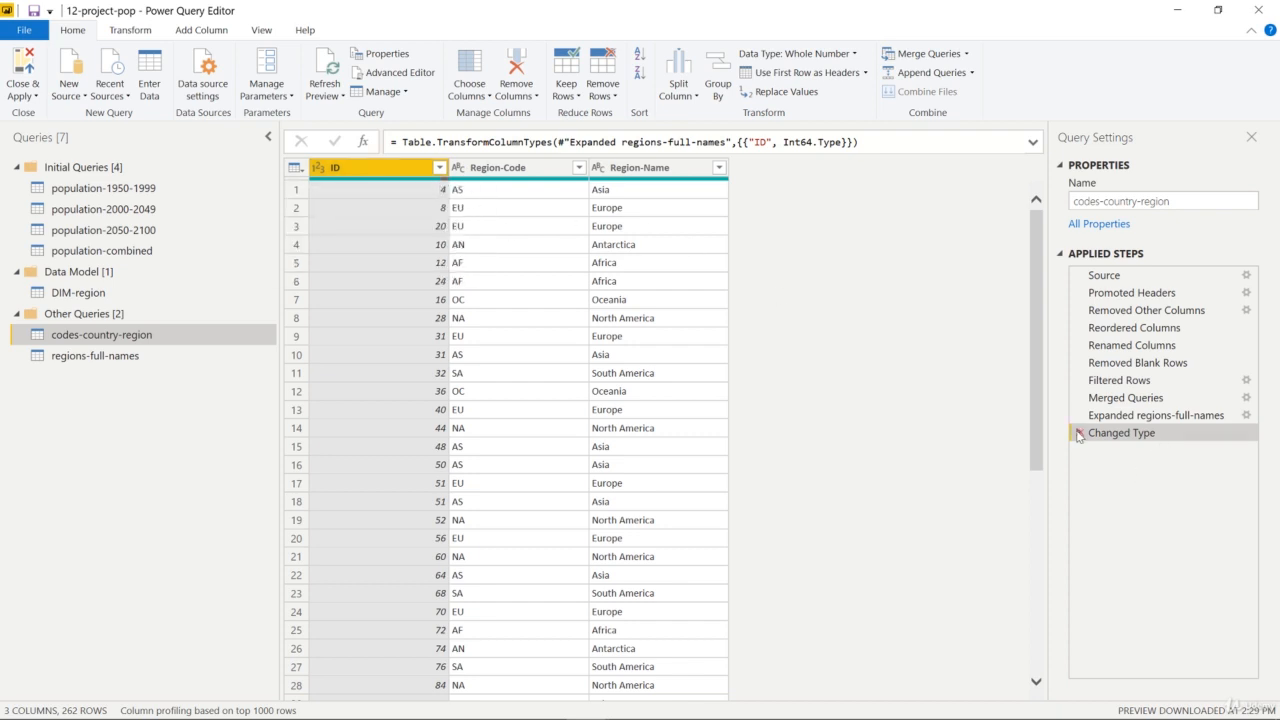
Filter the ID column of codes-country-region to keep only the null entries
{"action": "left_click", "coordinate": [438, 168]}
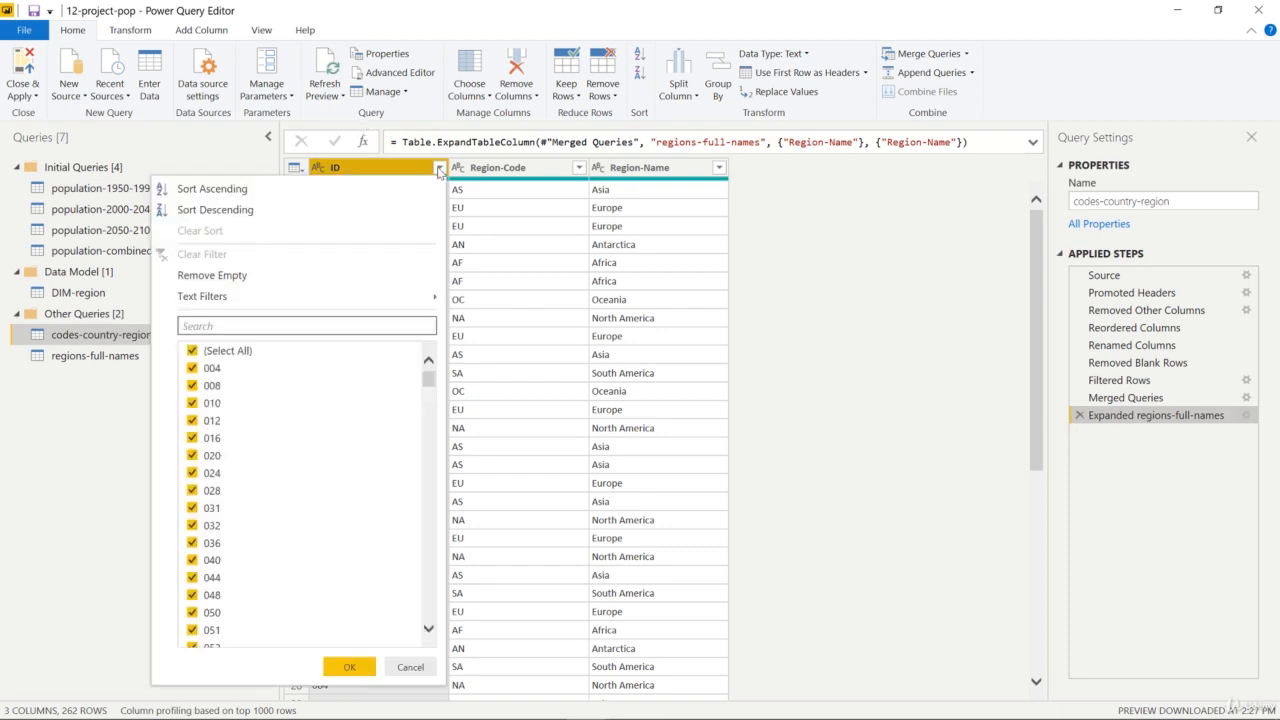
{"action": "left_click", "coordinate": [250, 351]}
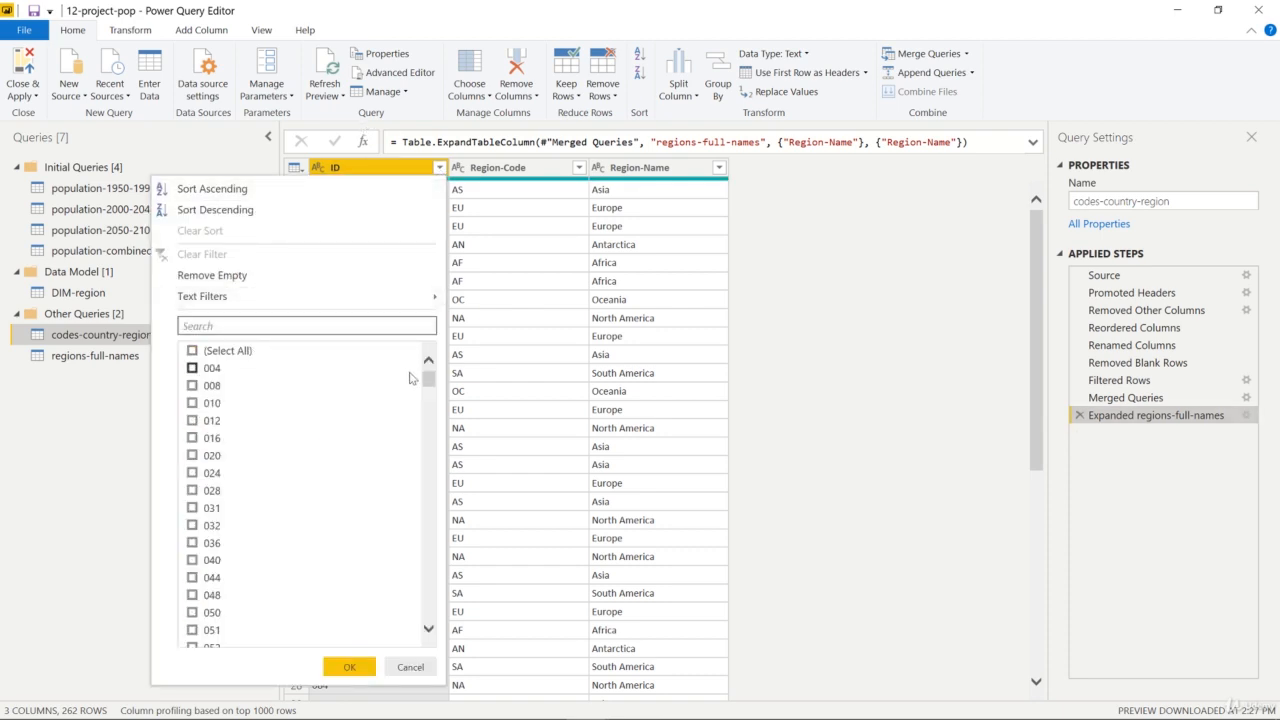
{"action": "left_click_drag", "start_coordinate": [427, 378], "coordinate": [441, 622]}
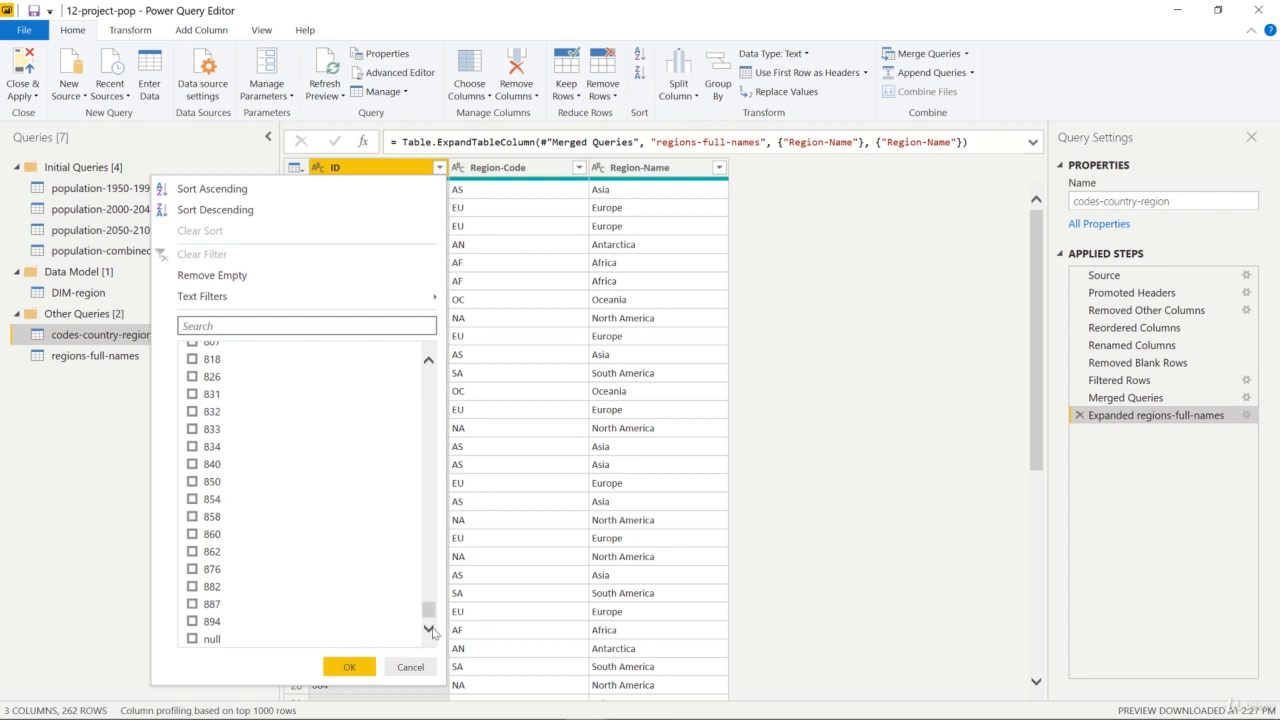
{"action": "left_click", "coordinate": [192, 638]}
{"action": "left_click", "coordinate": [345, 667]}
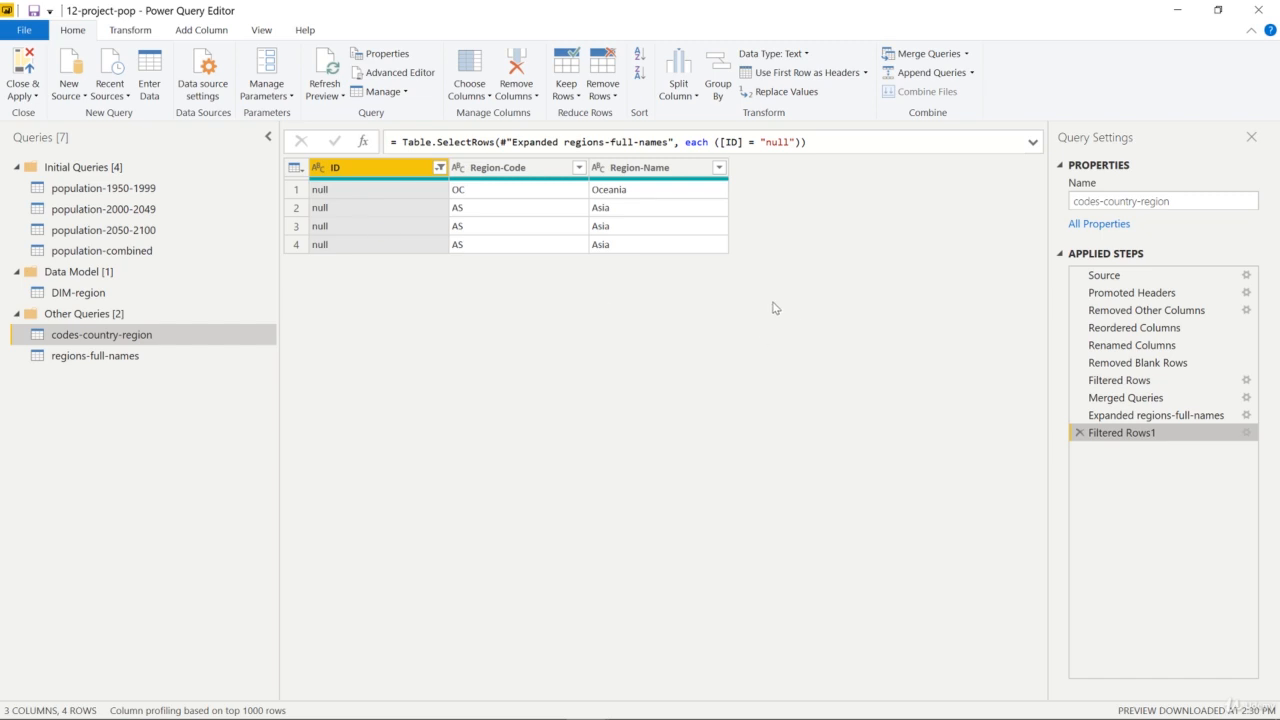
Change the ID filter of codes-country-region to exclude only the null entries, and convert the ID column to Whole Number
{"action": "left_click_drag", "start_coordinate": [1112, 380], "coordinate": [1120, 390]}
{"action": "left_click", "coordinate": [438, 170]}
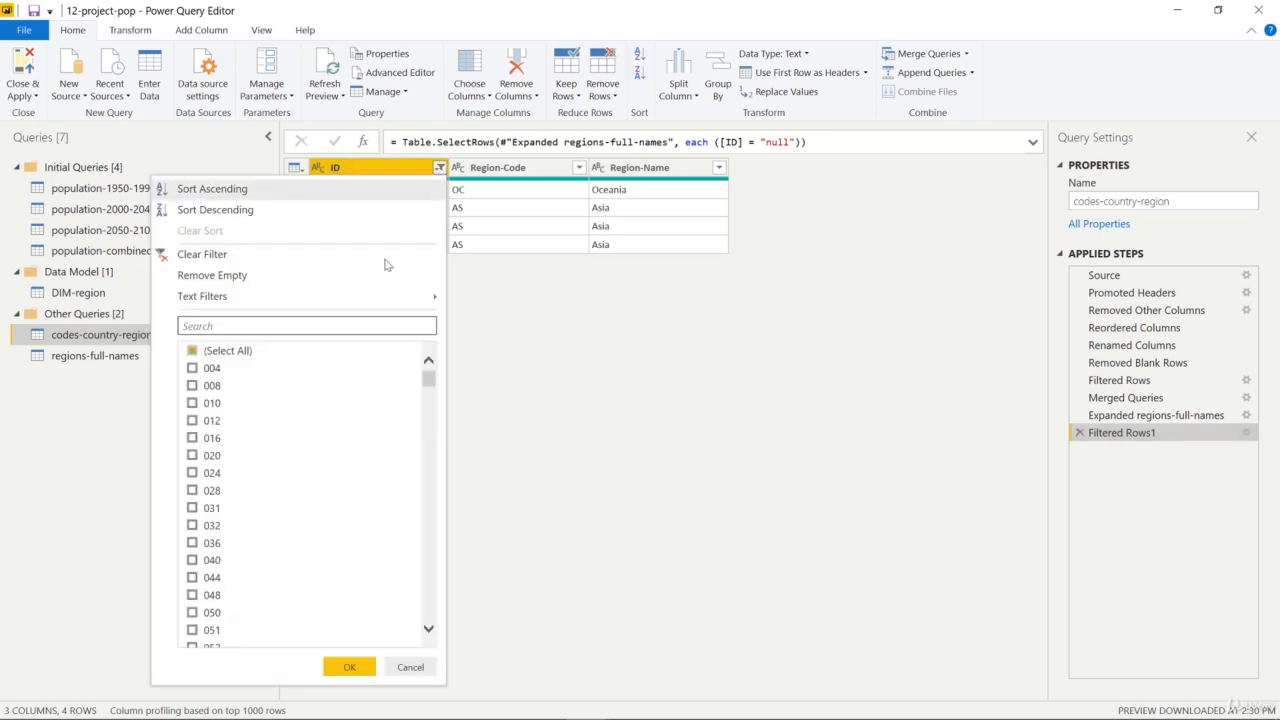
{"action": "left_click", "coordinate": [240, 352]}
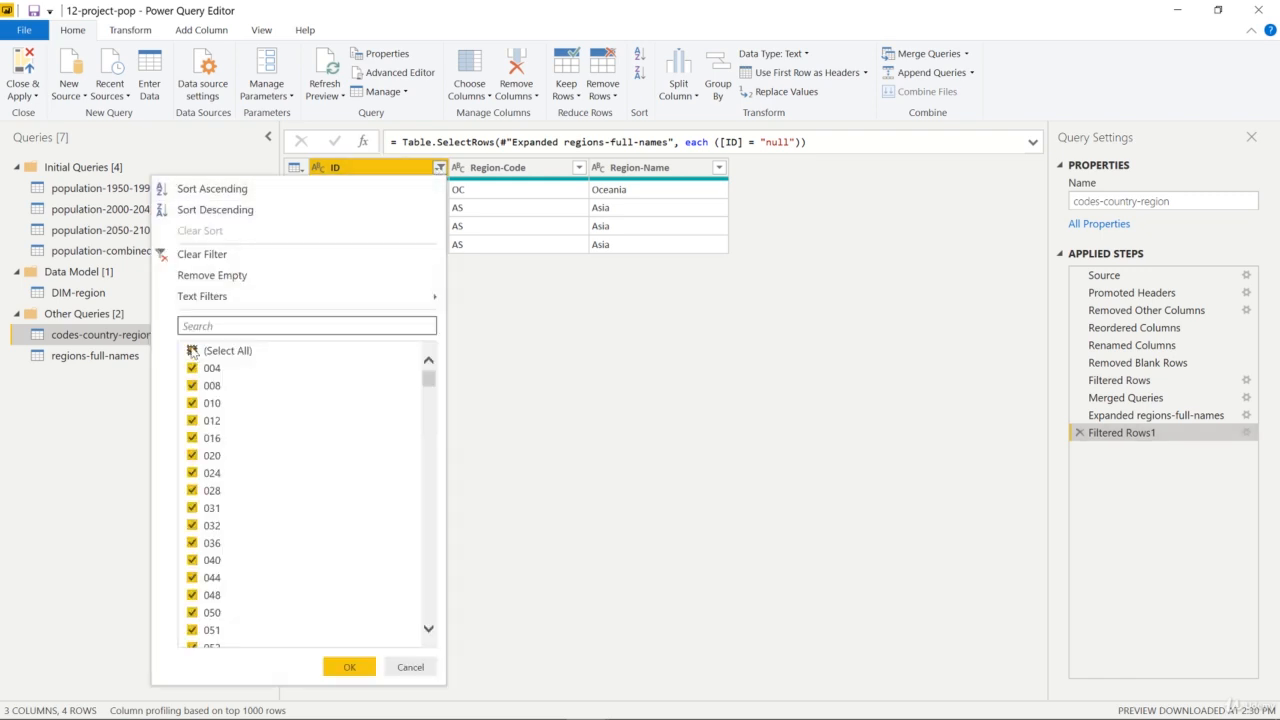
{"action": "left_click_drag", "start_coordinate": [428, 384], "coordinate": [446, 651]}
{"action": "left_click", "coordinate": [235, 640]}
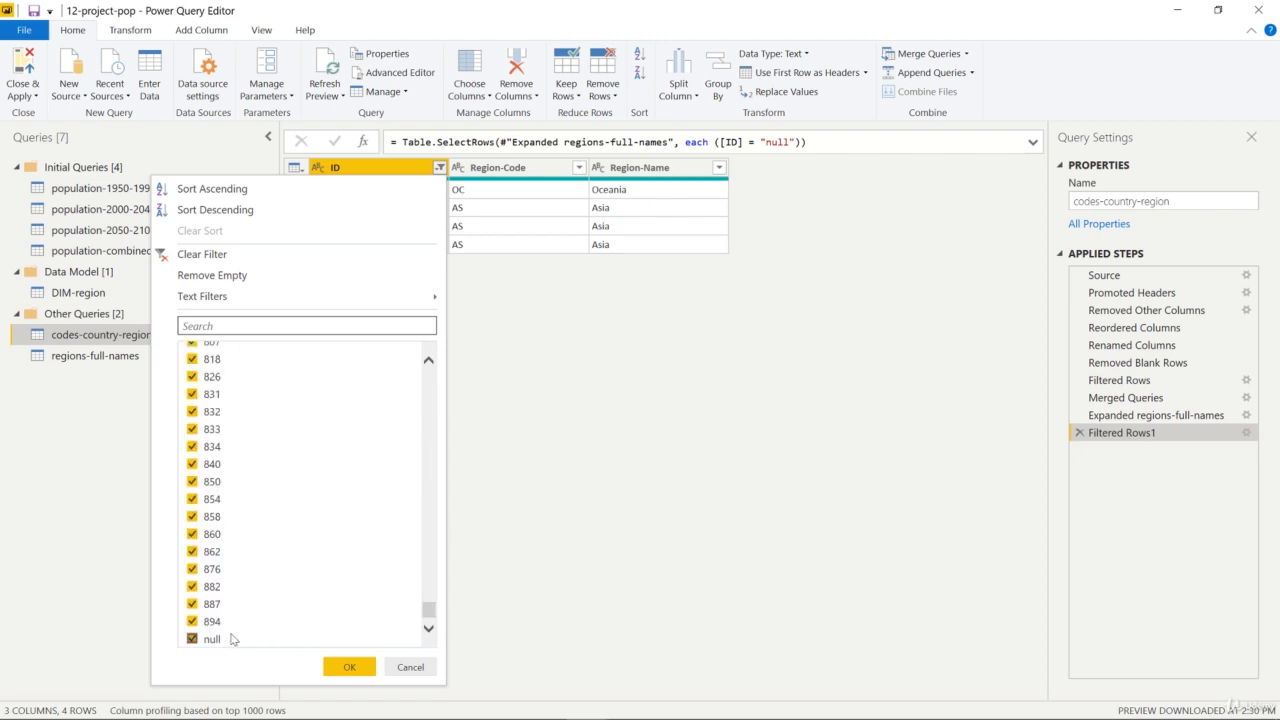
{"action": "left_click", "coordinate": [348, 667]}
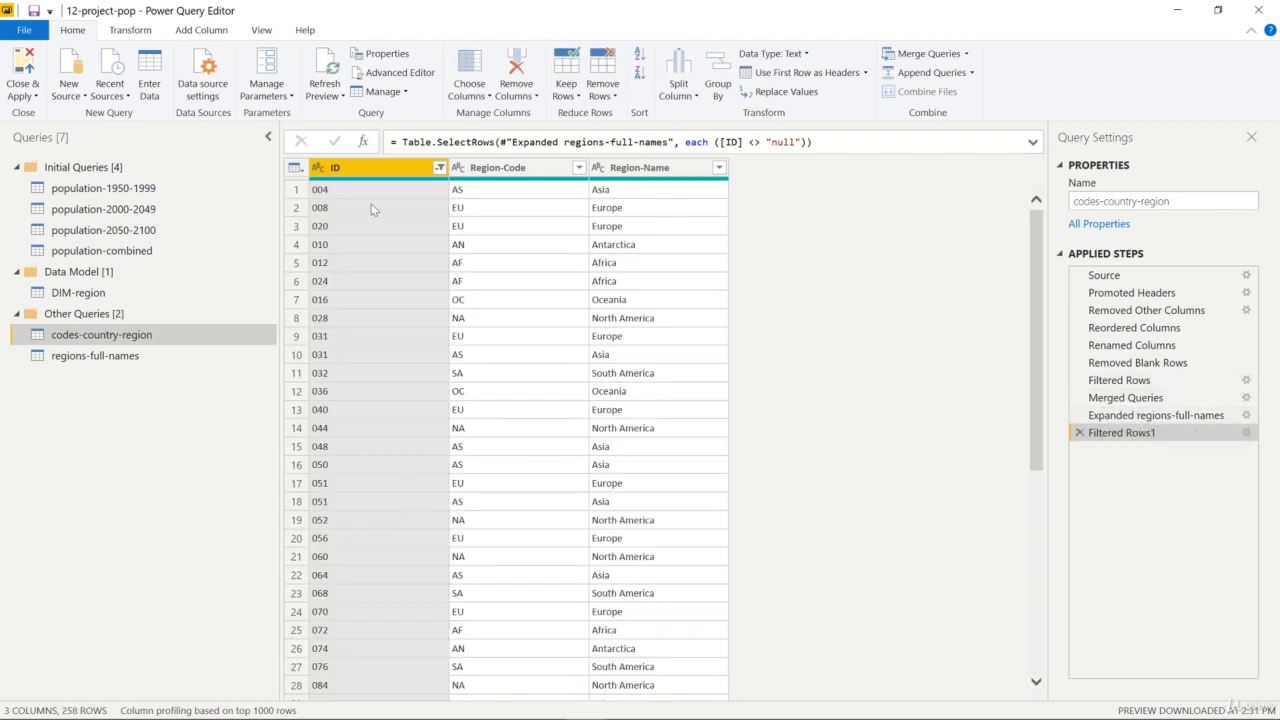
{"action": "left_click", "coordinate": [318, 171]}
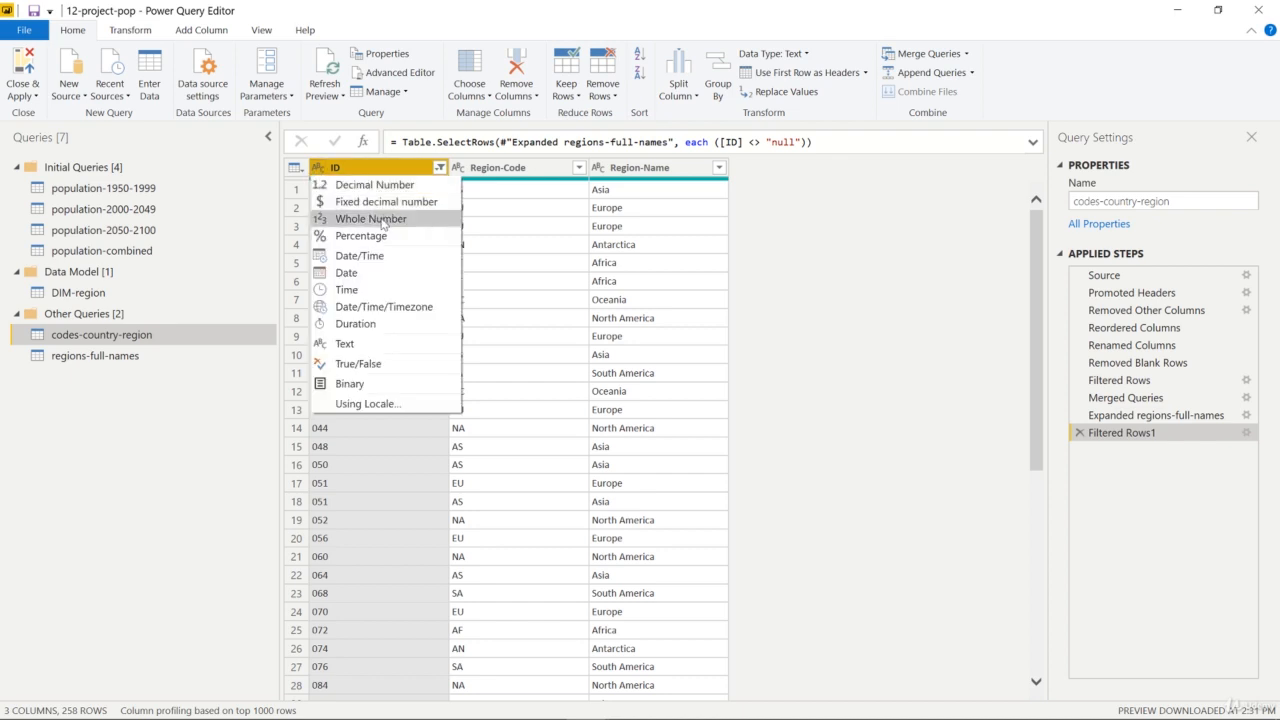
{"action": "left_click", "coordinate": [380, 219]}
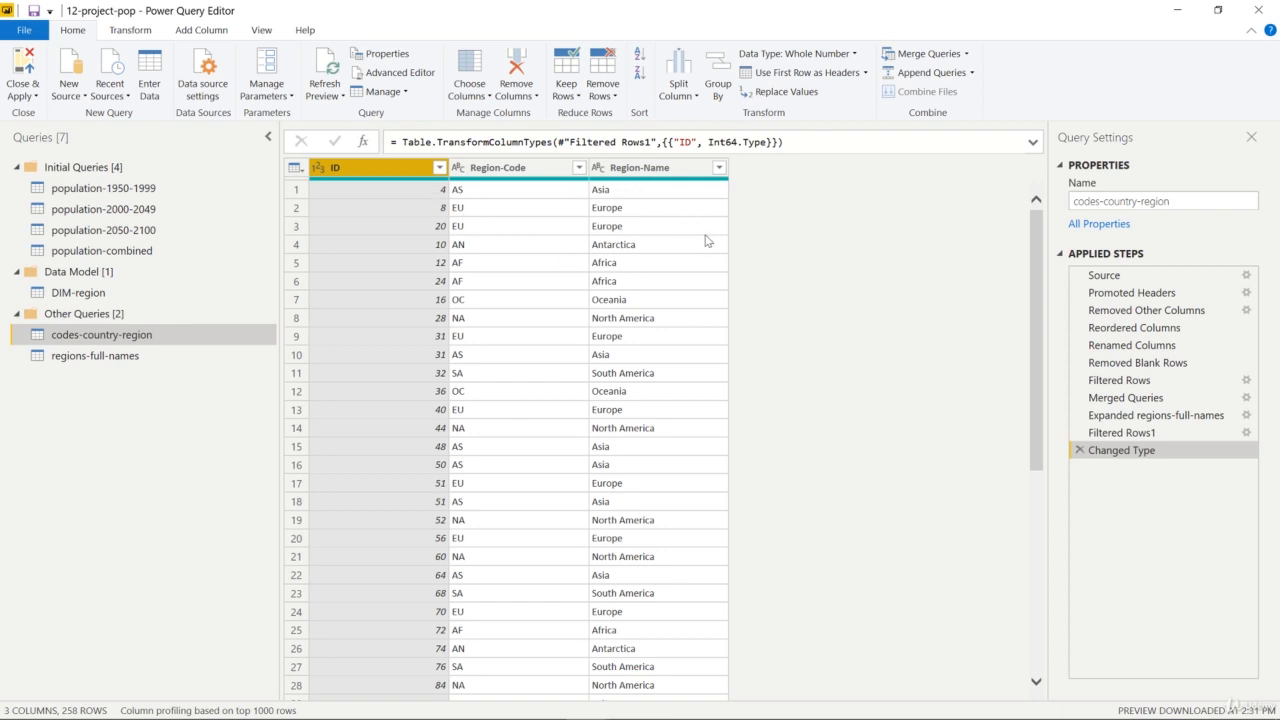
Merge DIM-region with codes-country-region by matching Country-ID to ID, using a Left Anti join (rows only in first)
{"action": "left_click", "coordinate": [99, 293]}
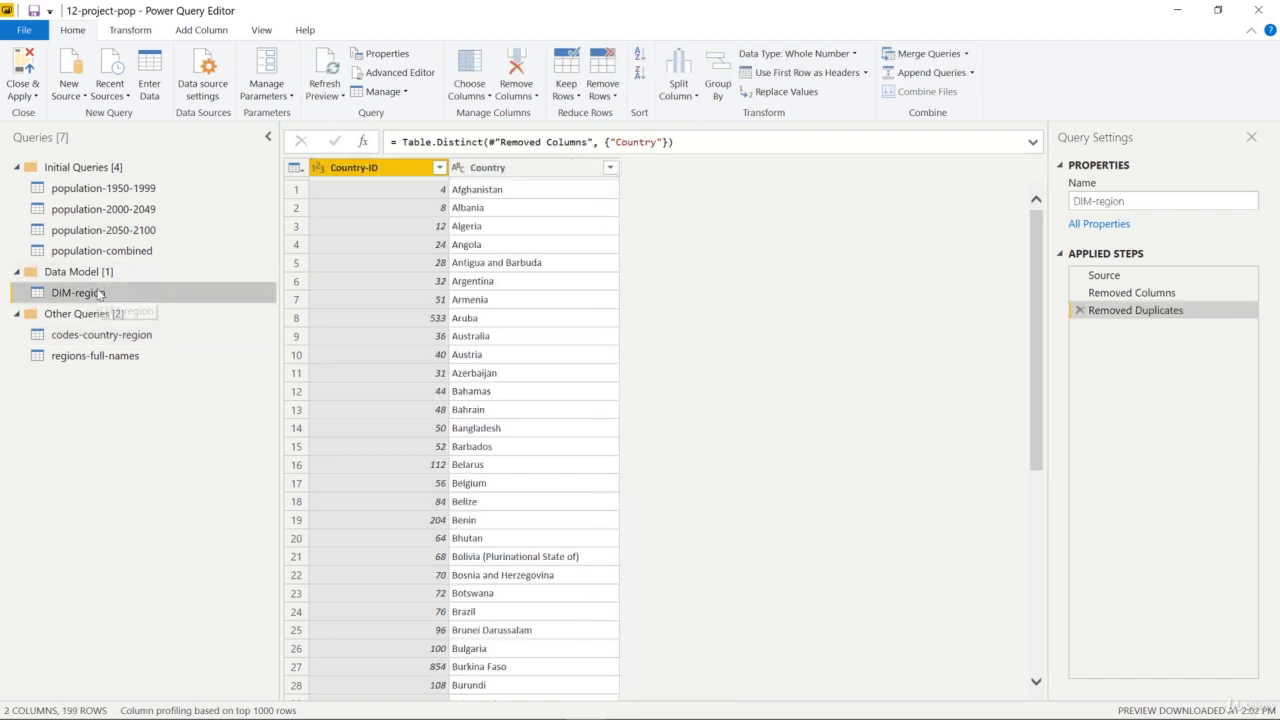
{"action": "left_click", "coordinate": [928, 54]}
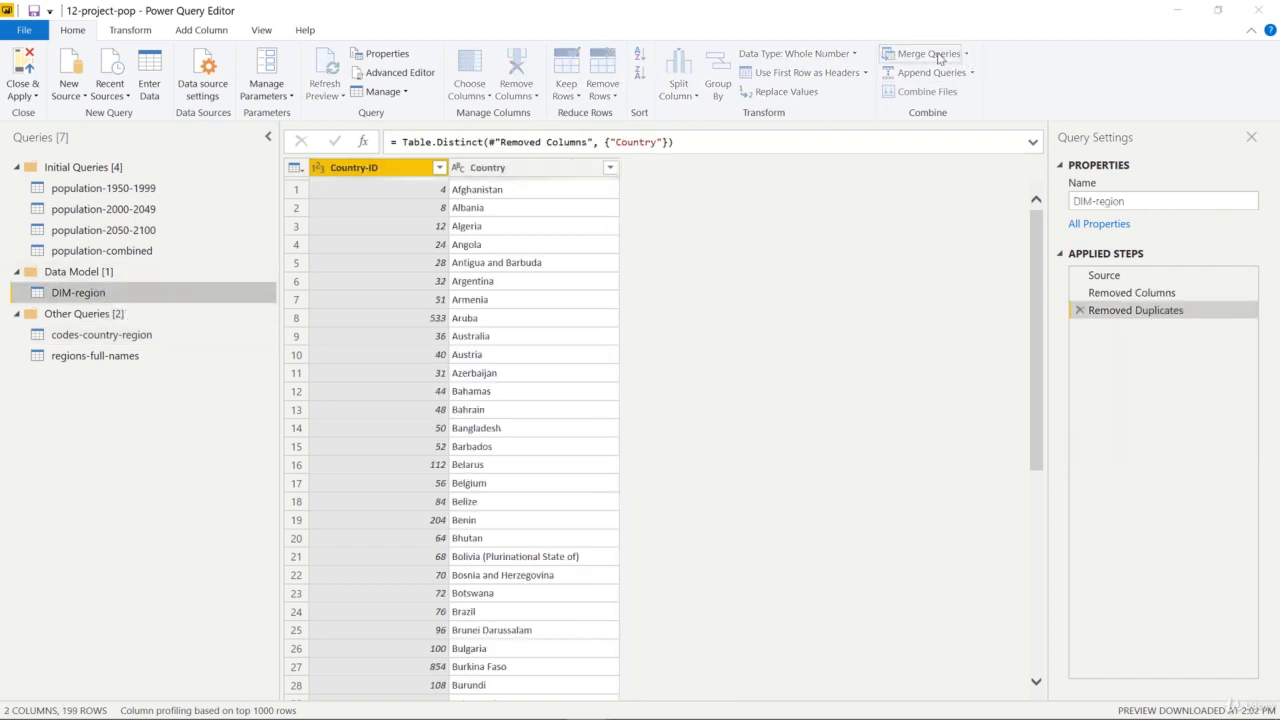
{"action": "left_click", "coordinate": [388, 205]}
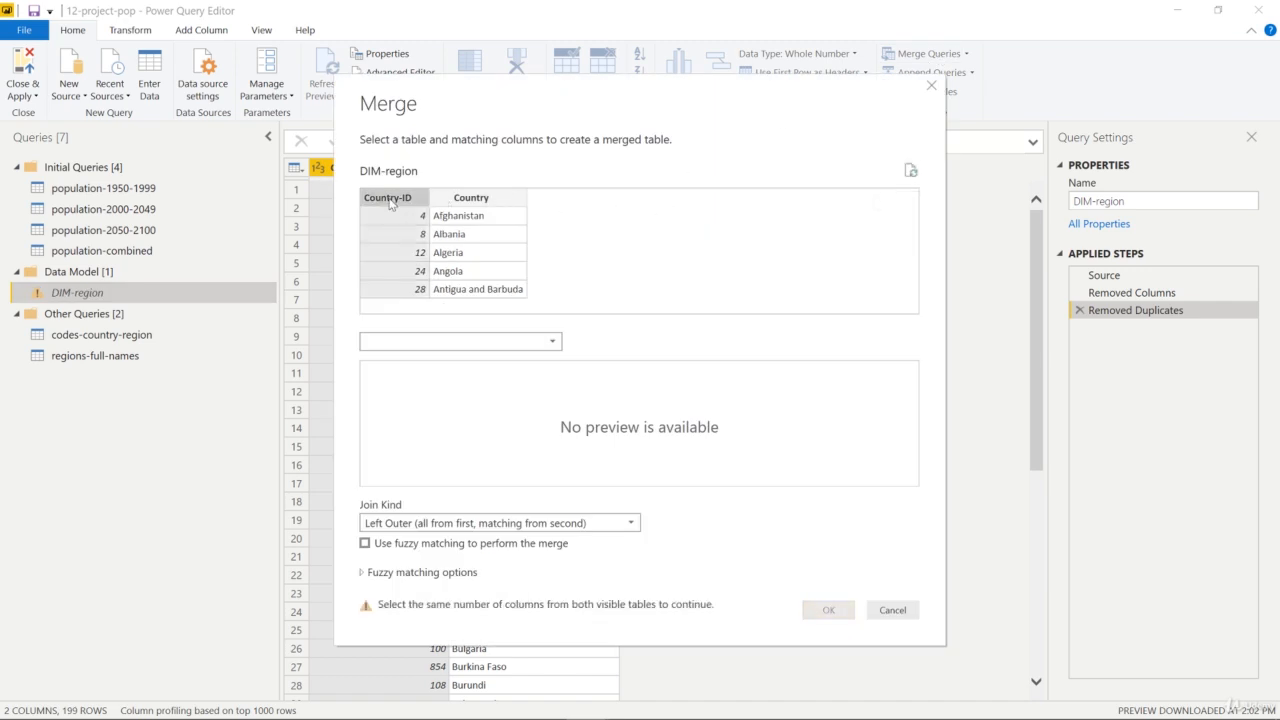
{"action": "left_click", "coordinate": [547, 343]}
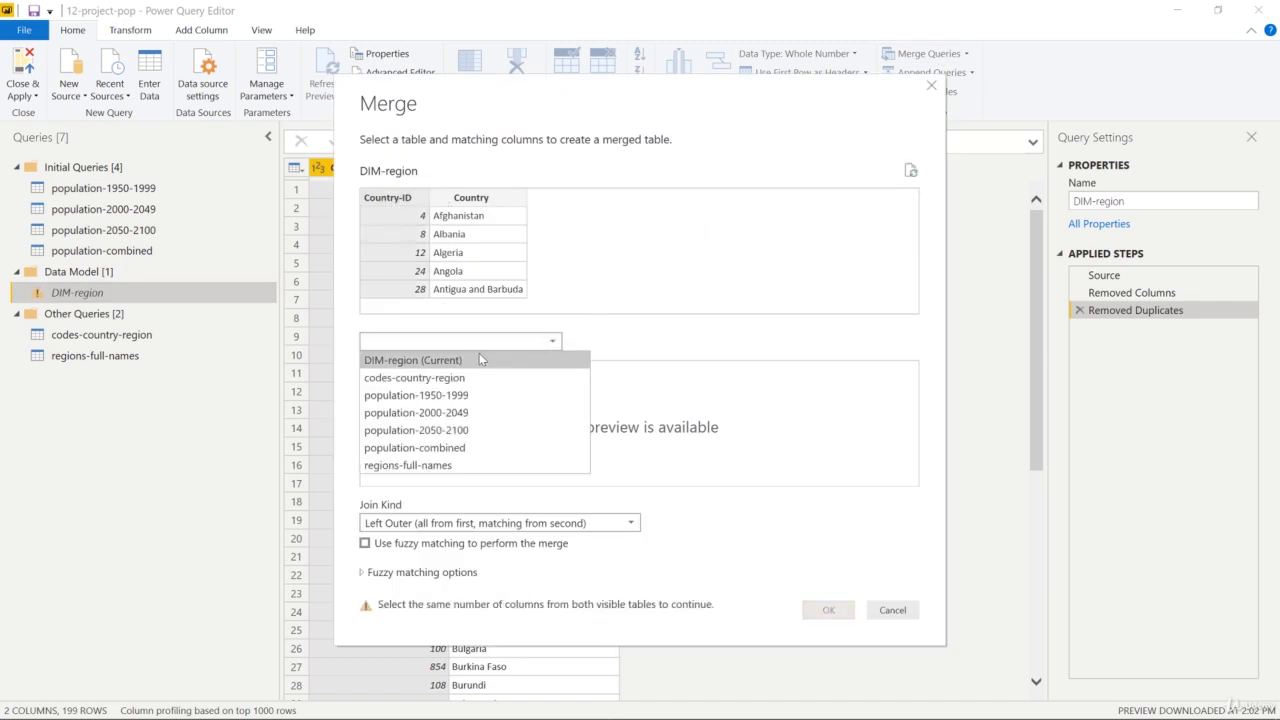
{"action": "left_click", "coordinate": [450, 379]}
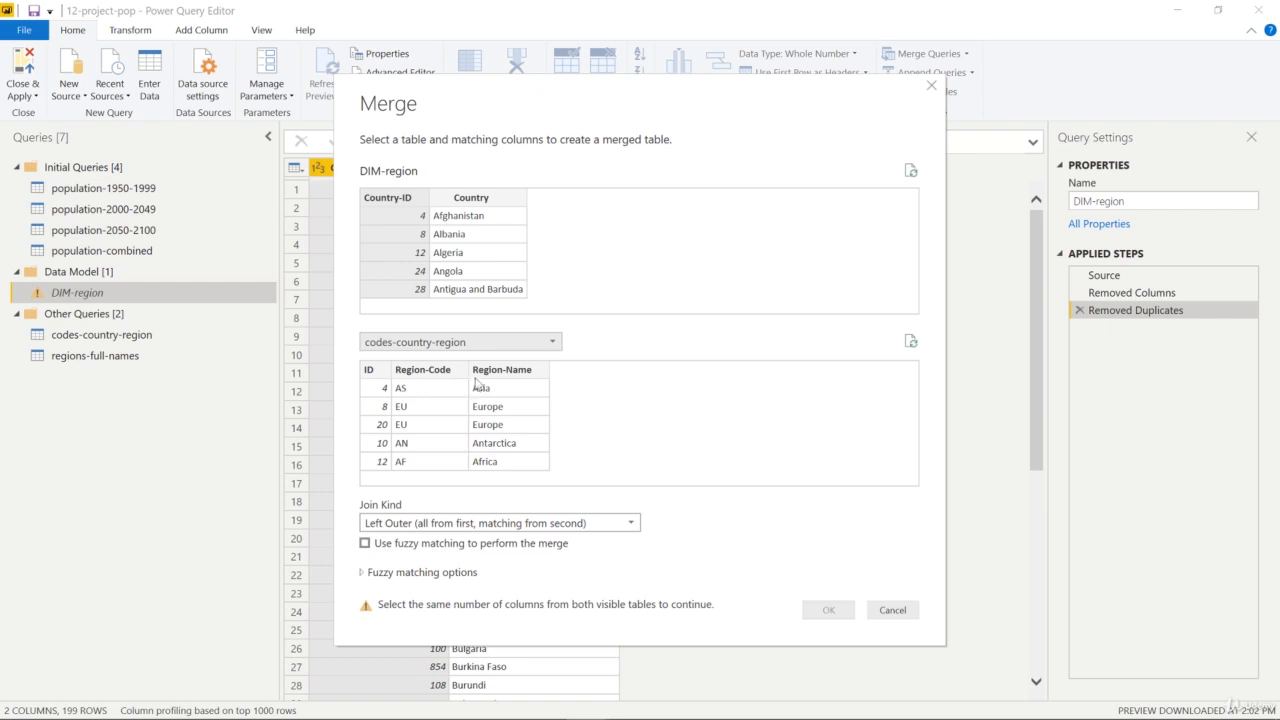
{"action": "left_click", "coordinate": [373, 373]}
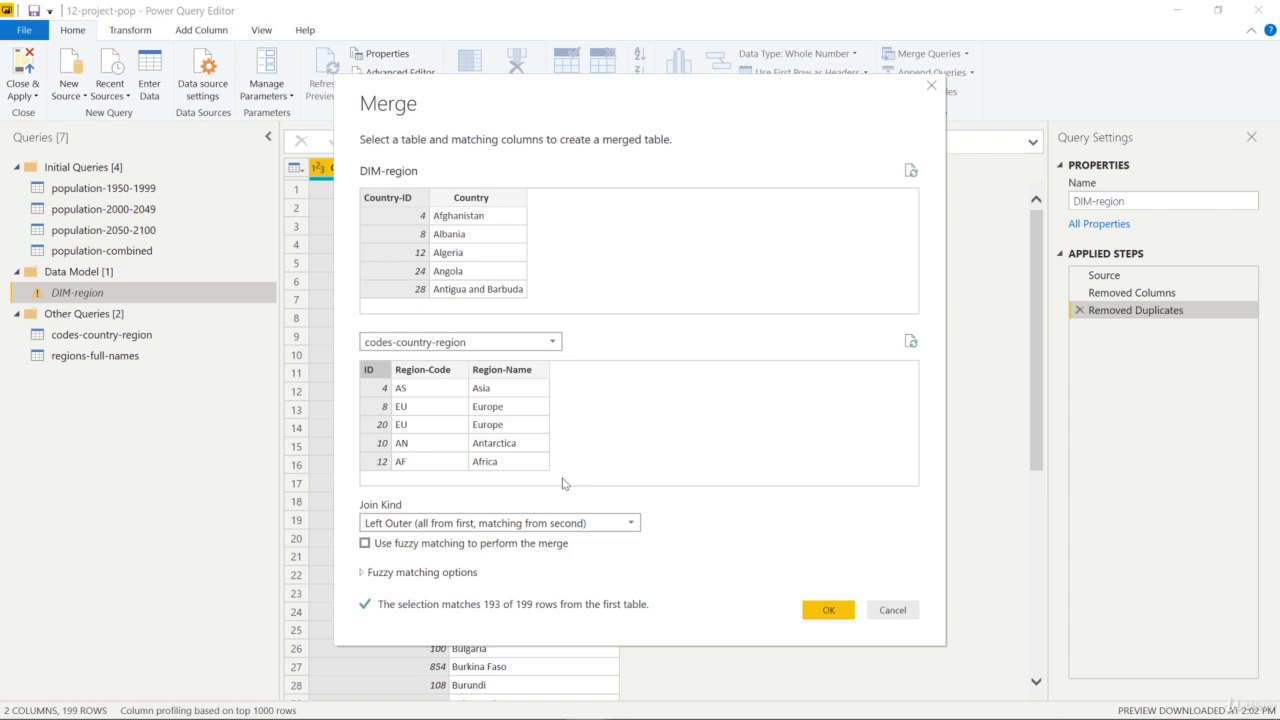
{"action": "left_click", "coordinate": [628, 524]}
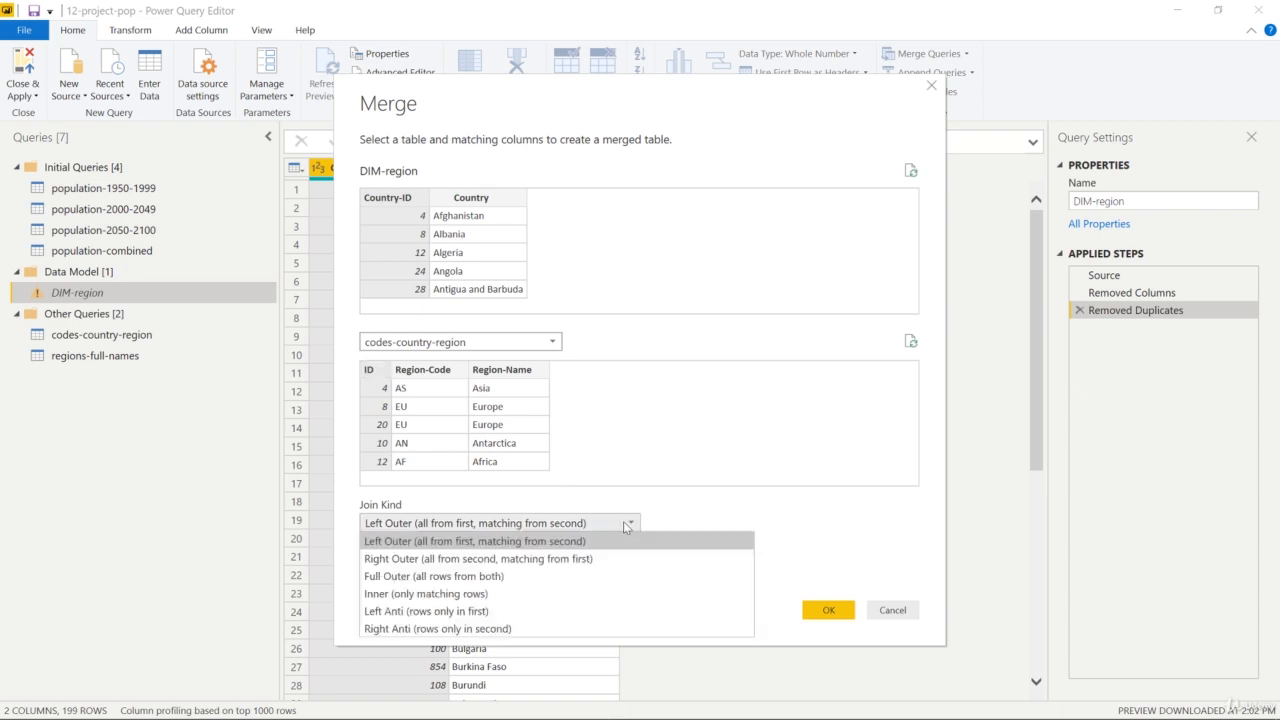
{"action": "left_click", "coordinate": [457, 611]}
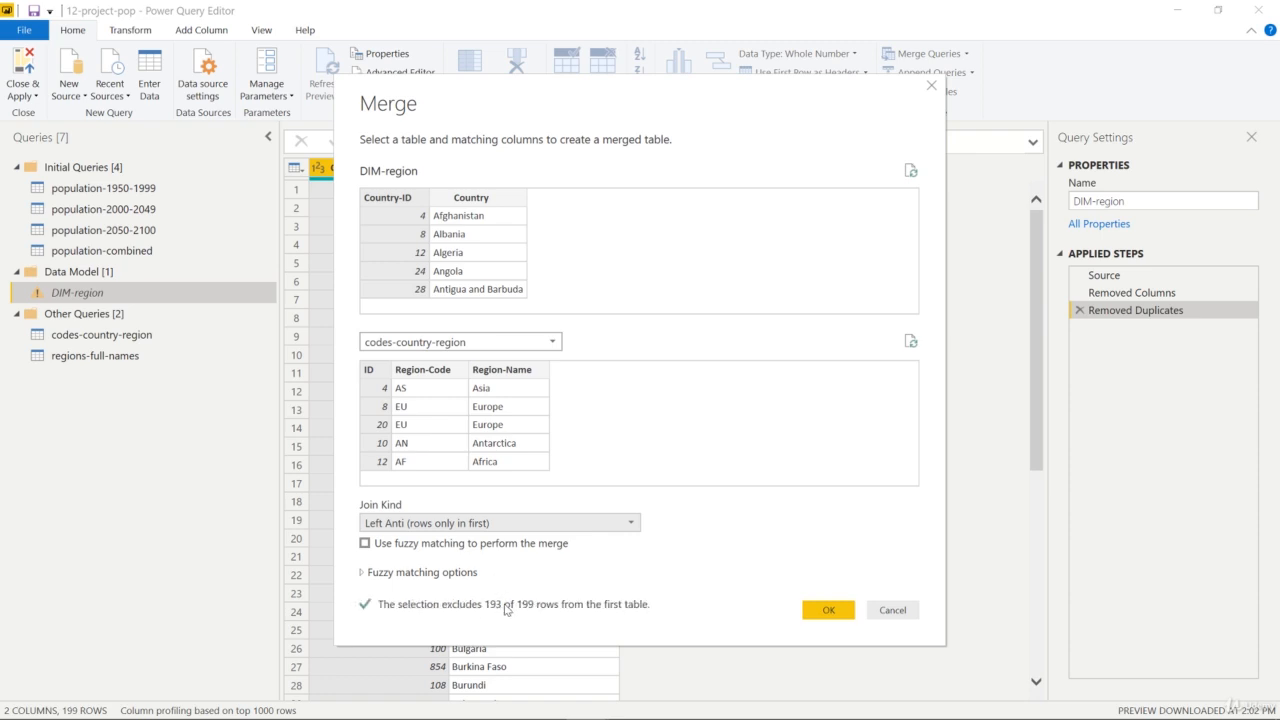
{"action": "left_click", "coordinate": [817, 608]}
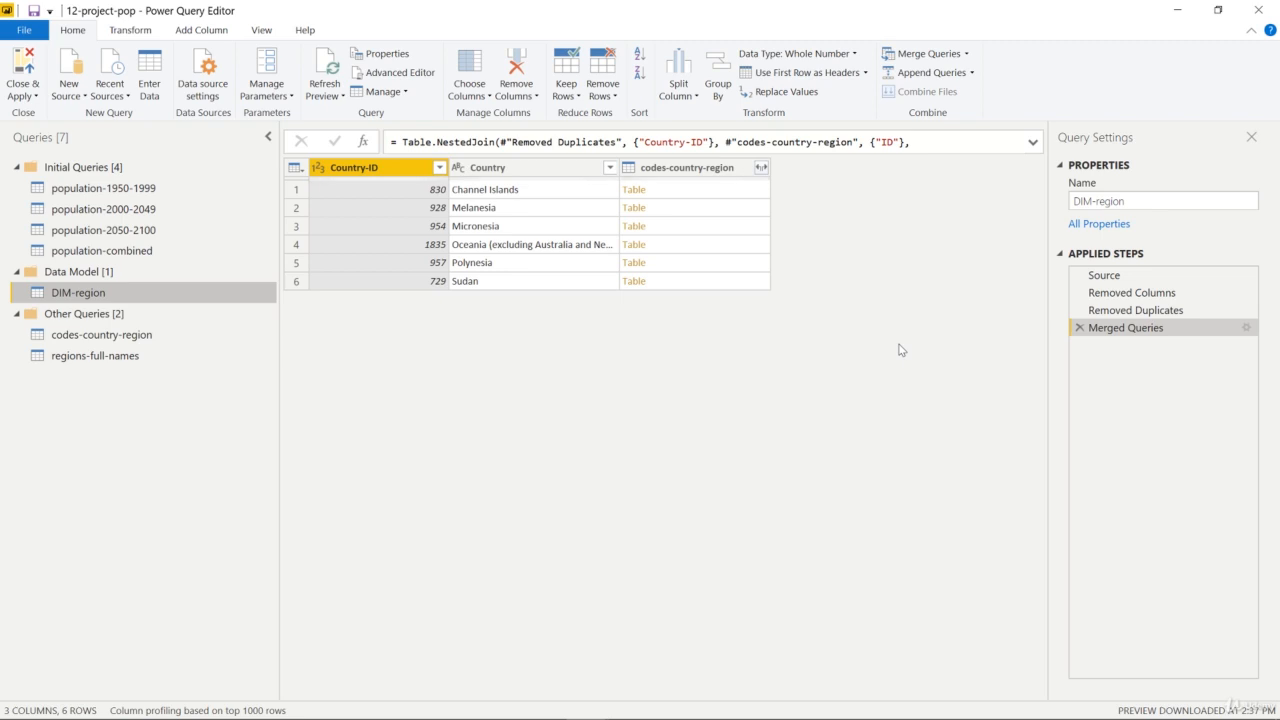
Examine the country names and IDs left in DIM-region by the anti join, and compare them with the codes-country-region IDs
{"action": "left_click", "coordinate": [519, 247]}
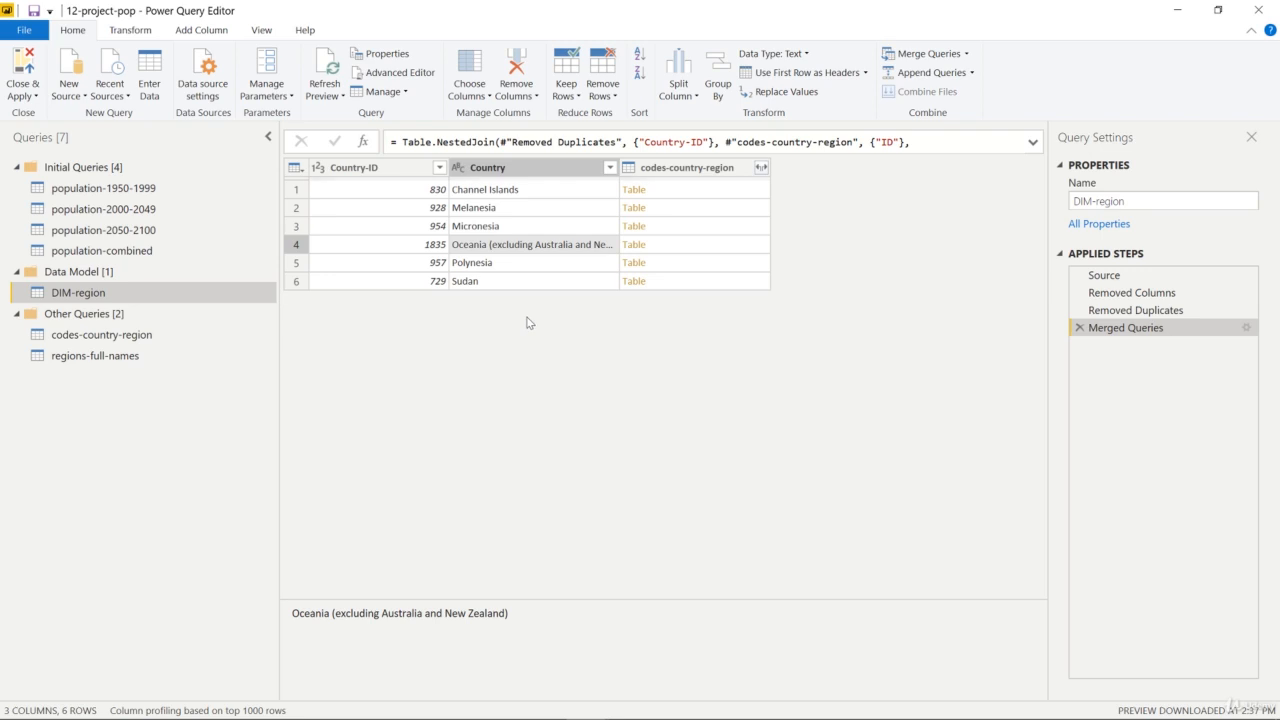
{"action": "left_click", "coordinate": [385, 168]}
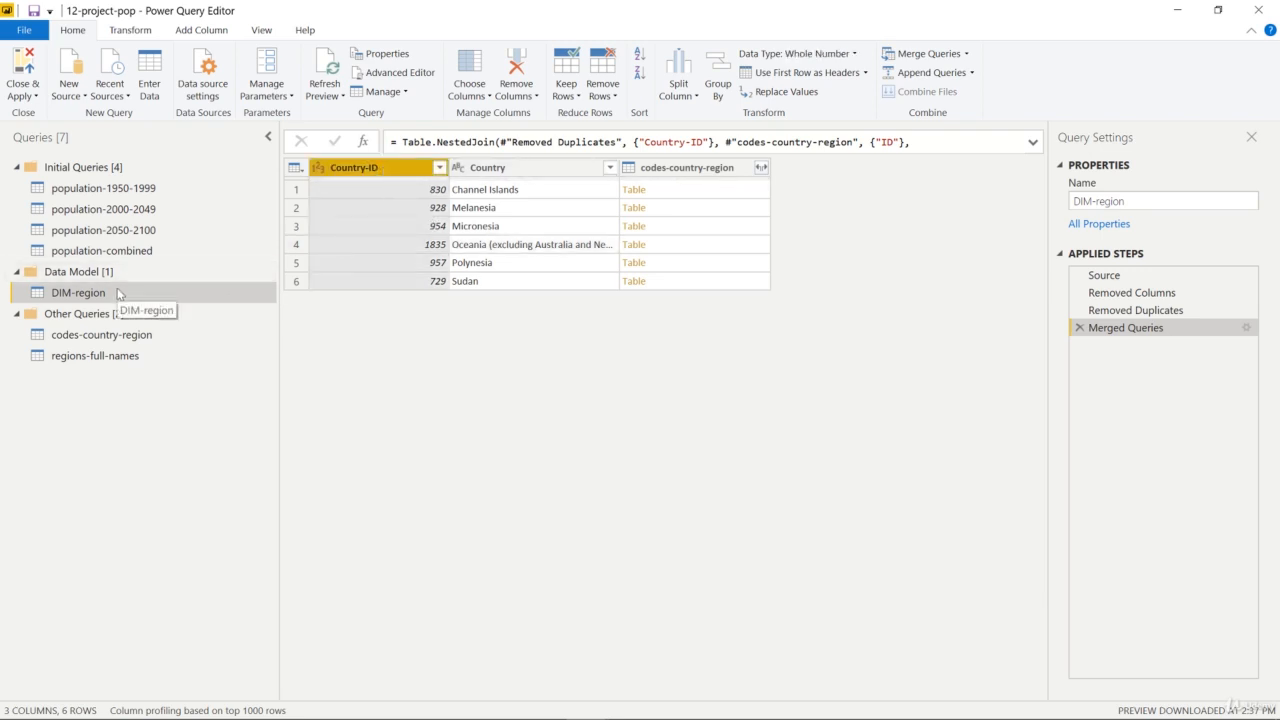
{"action": "left_click", "coordinate": [148, 336]}
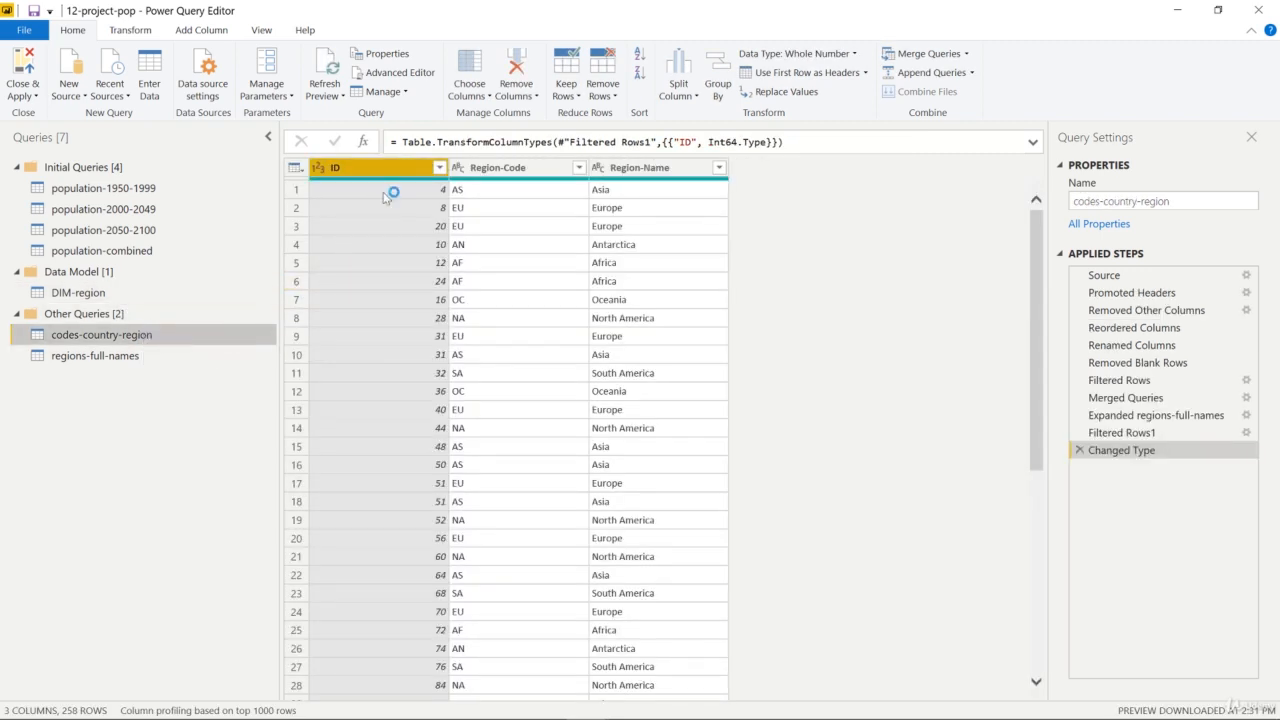
{"action": "left_click", "coordinate": [123, 291]}
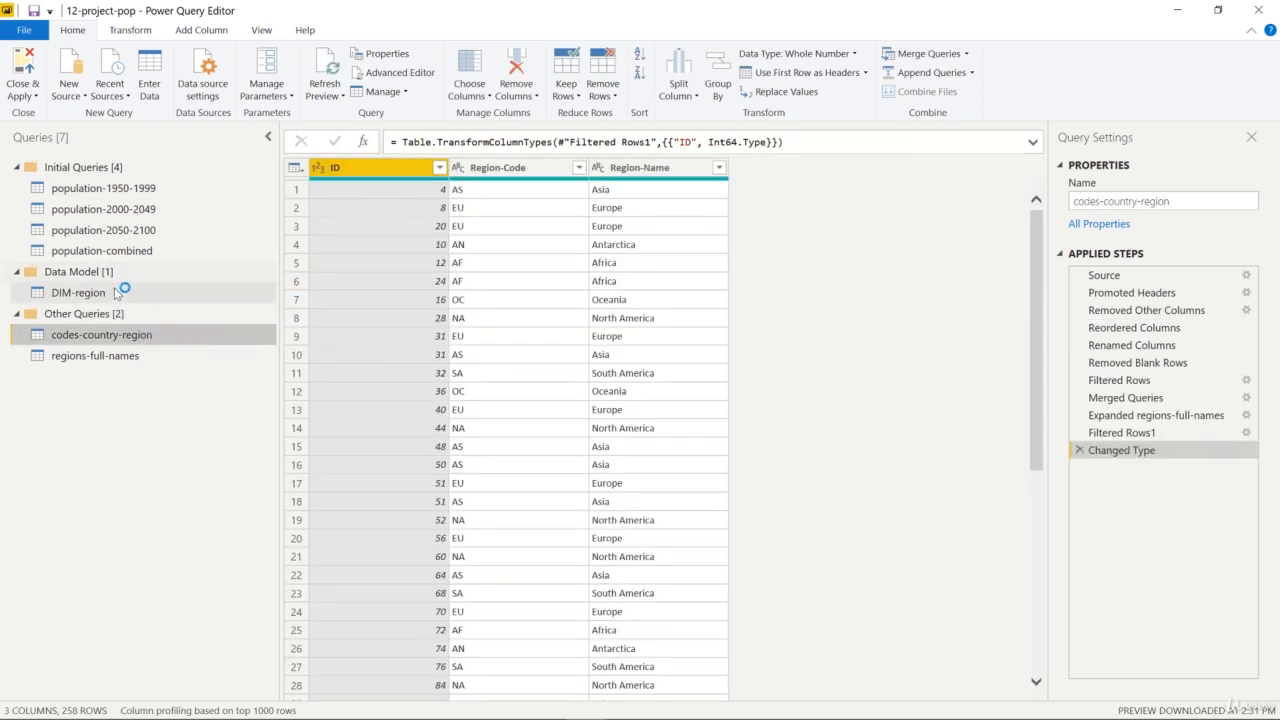